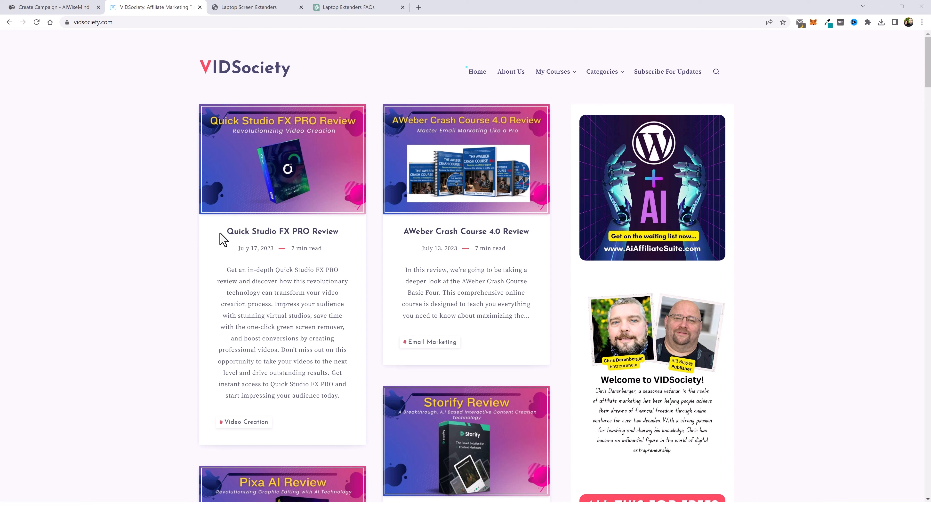
Search Google for the "Quick Studio FX PRO Review" post title from the VIDSociety homepage.
drag(223, 231, 339, 236)
right_click(344, 237)
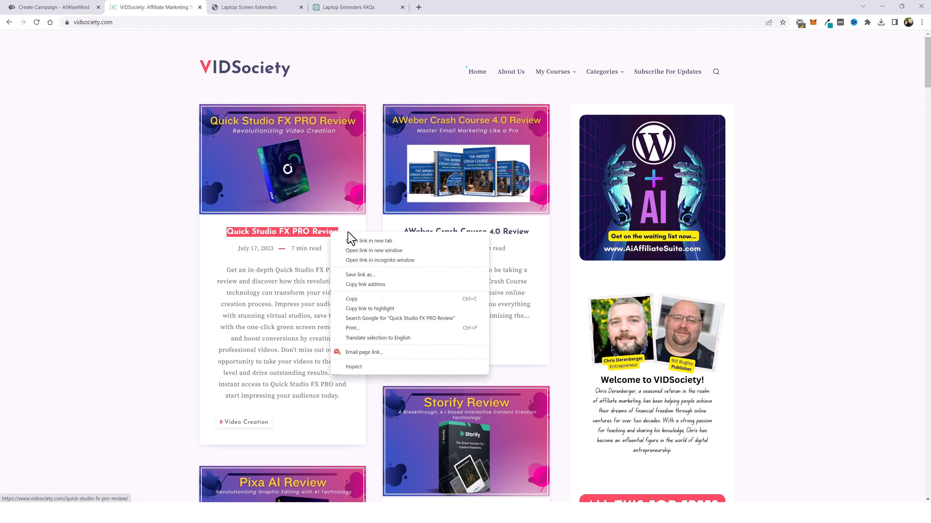
click(366, 309)
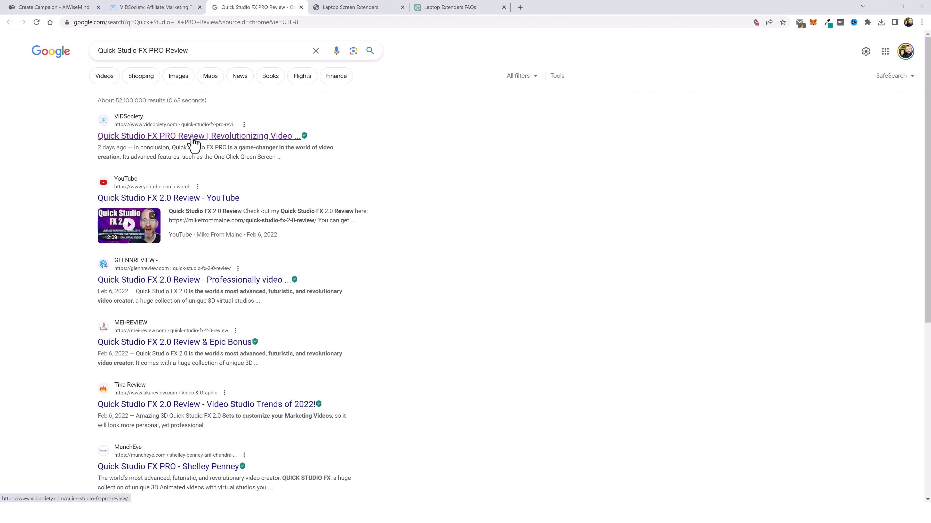
click(55, 7)
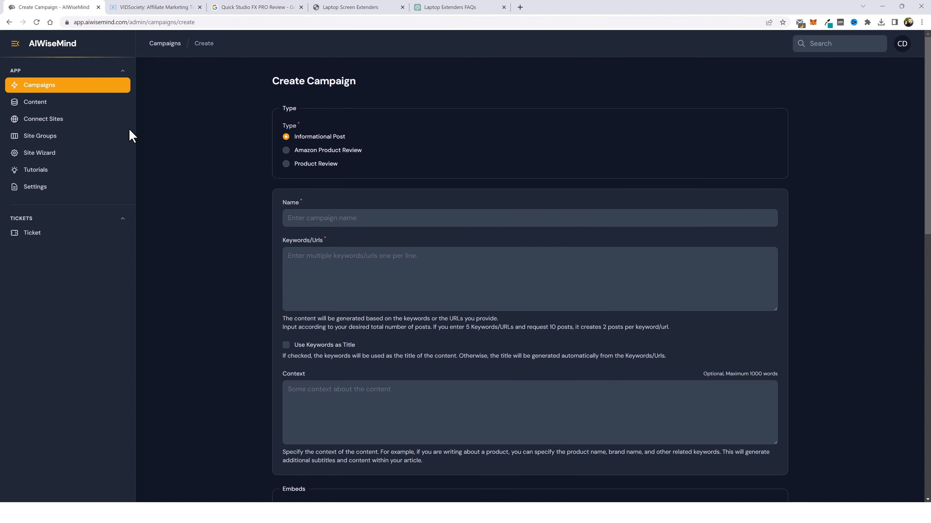
Search Google for the "AWeber Crash Course 4.0 Review" title from VIDSociety and find the site's listing in the results.
key(ctrl+Tab)
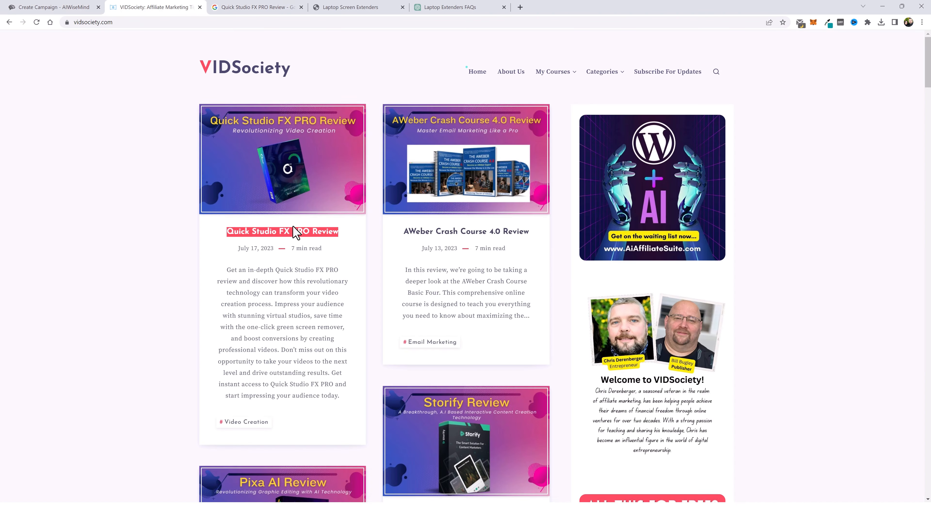
drag(396, 236, 527, 231)
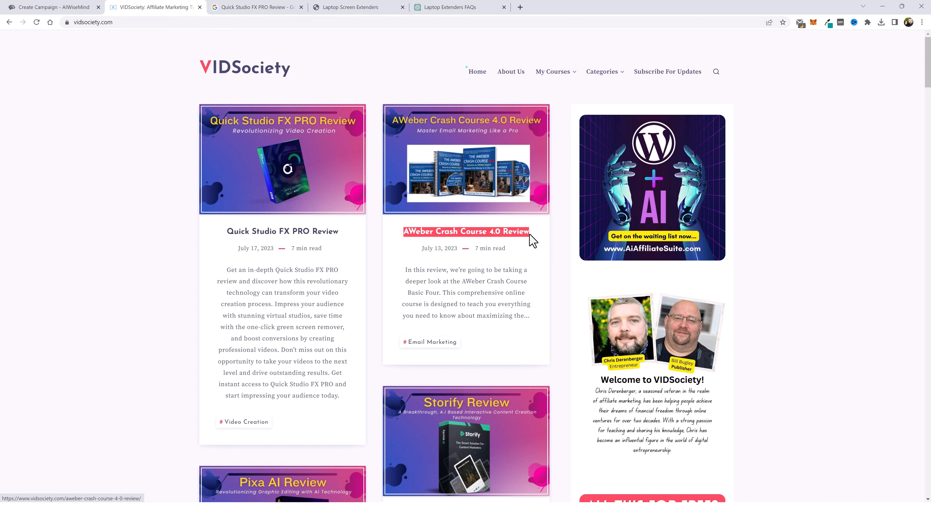
right_click(517, 234)
click(559, 319)
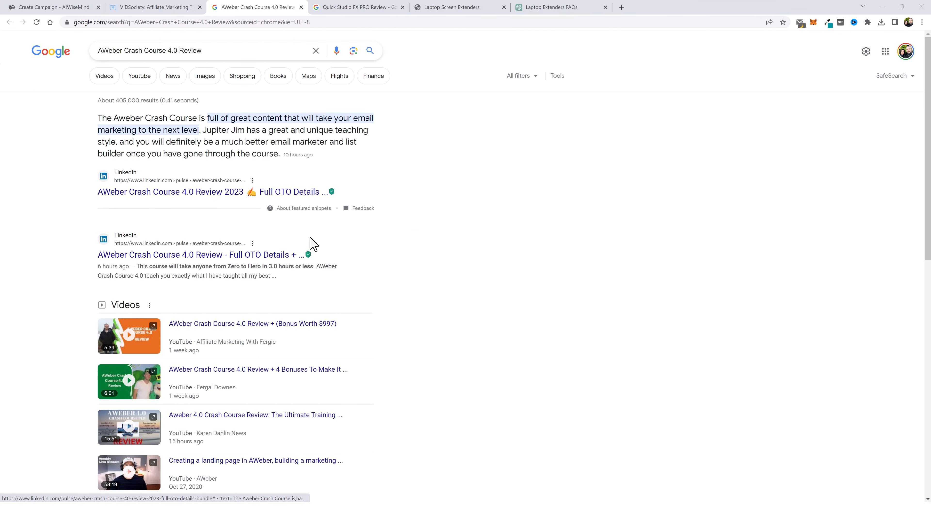
scroll(304, 257, down, 3)
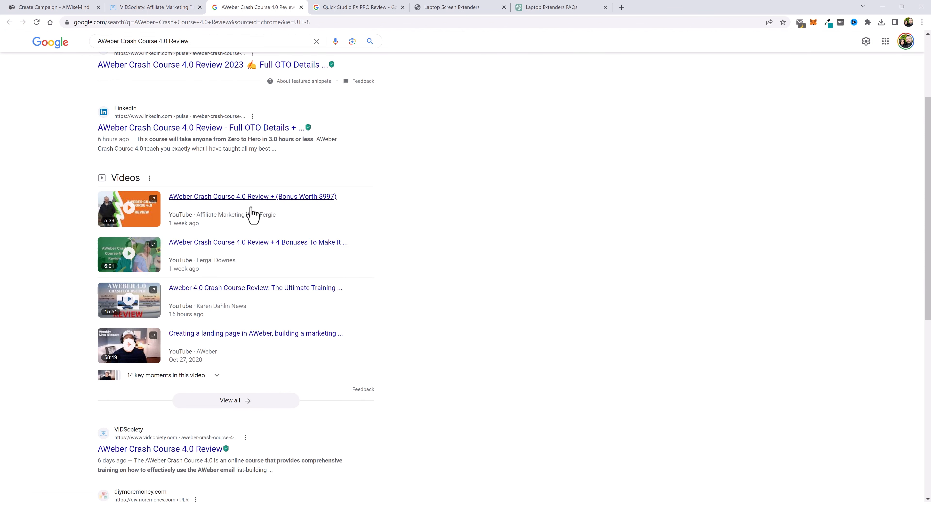
scroll(319, 317, down, 4)
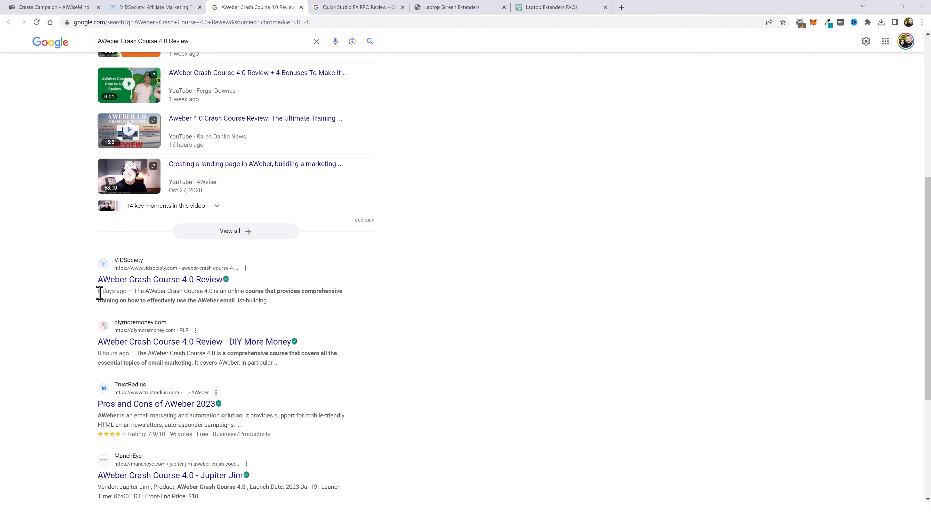
click(166, 8)
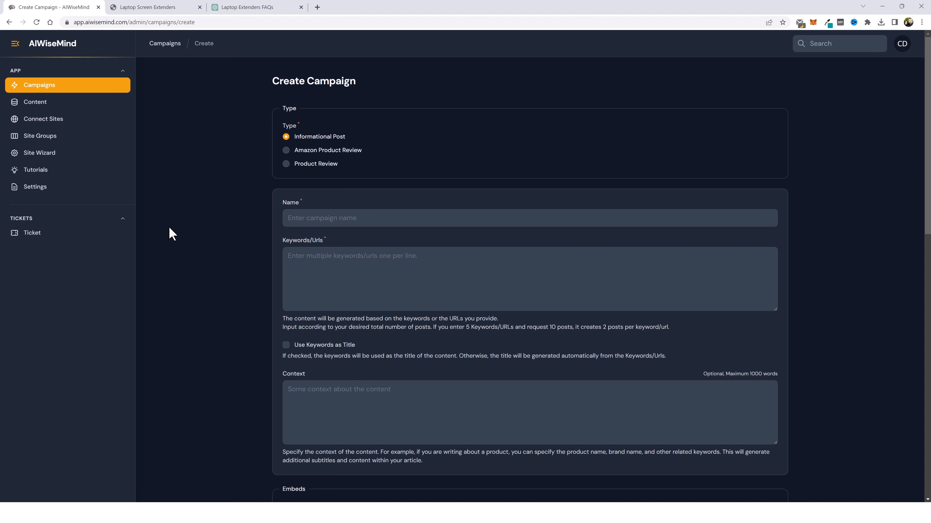
View the empty Laptop Screen Extenders site, switch to Amazon's "screen extenders" results, and examine the result count and listed products.
key(ctrl+Tab)
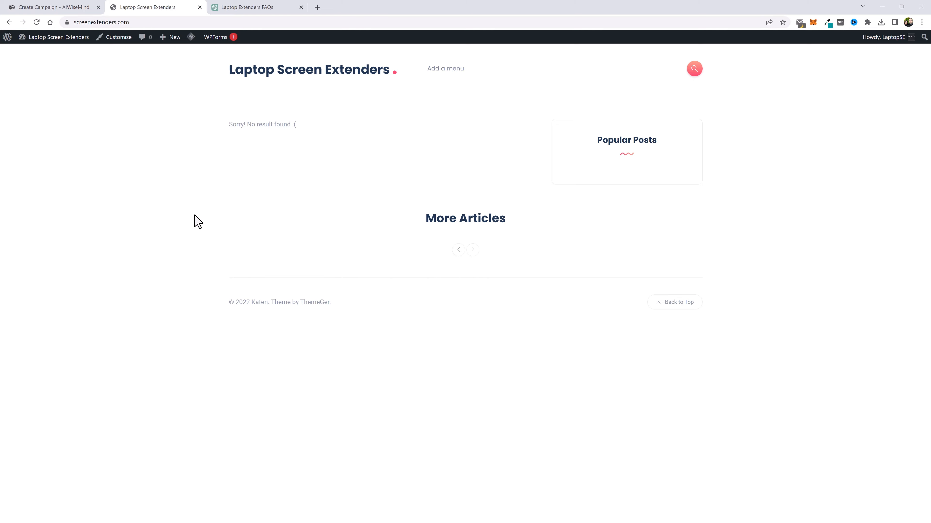
key(alt+Tab)
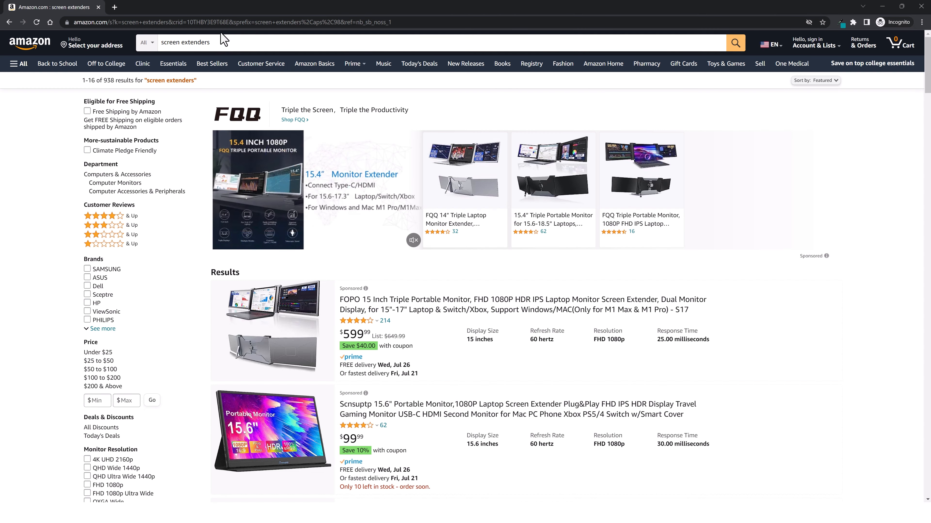
double_click(114, 80)
scroll(508, 244, down, 12)
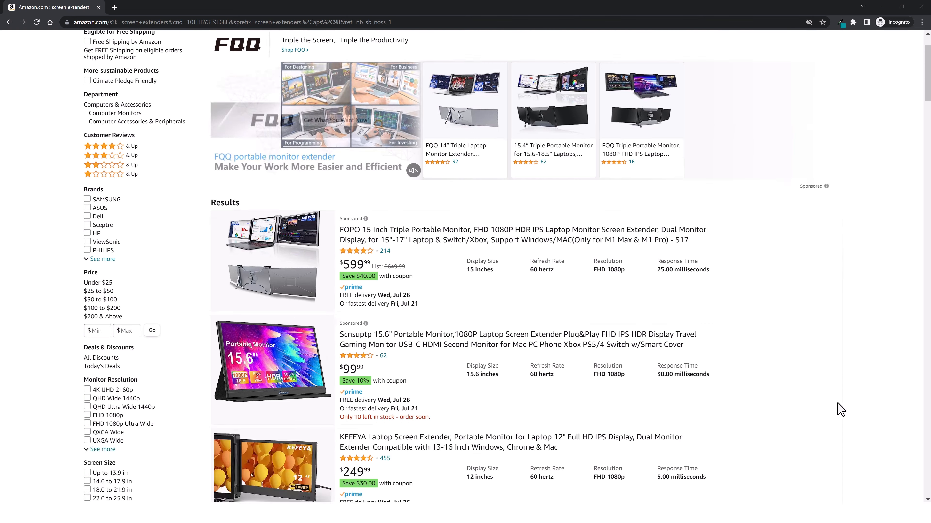
scroll(584, 380, down, 20)
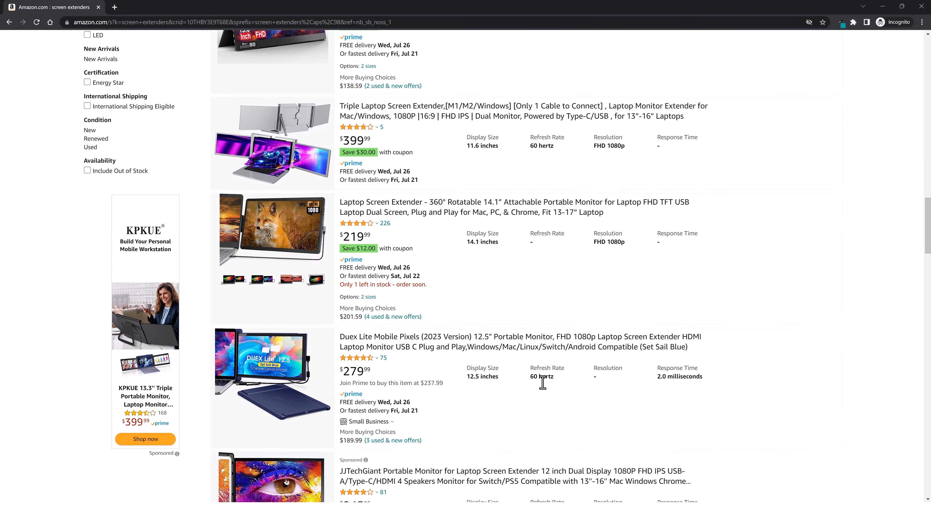
scroll(550, 387, down, 5)
scroll(587, 386, down, 5)
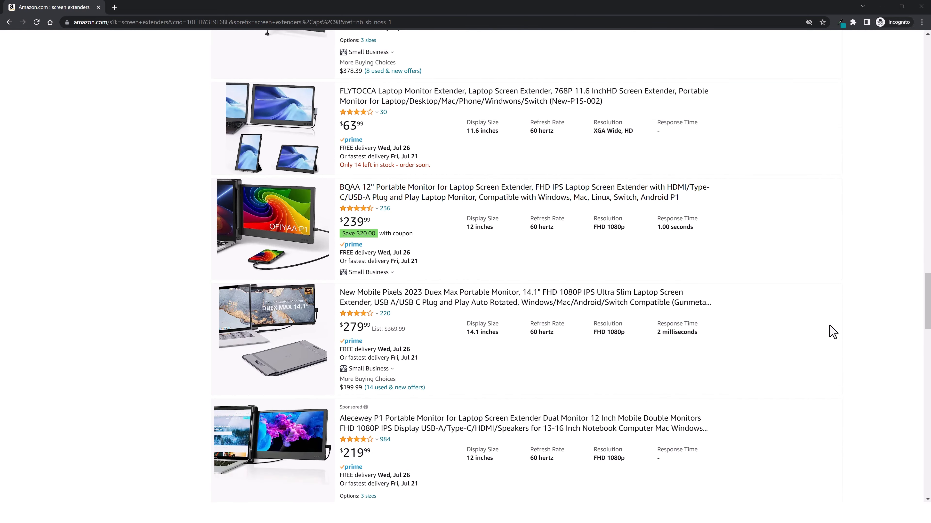
scroll(832, 332, down, 15)
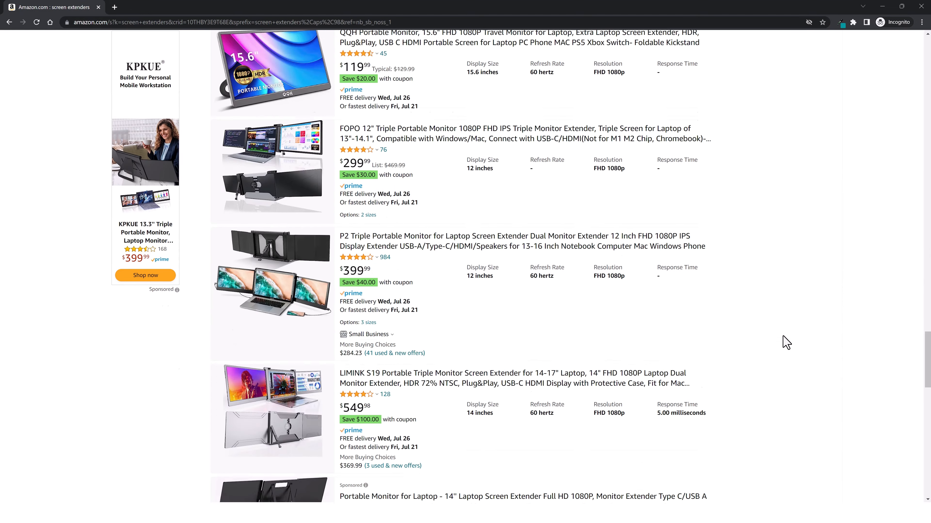
scroll(793, 339, down, 5)
scroll(891, 353, up, 18)
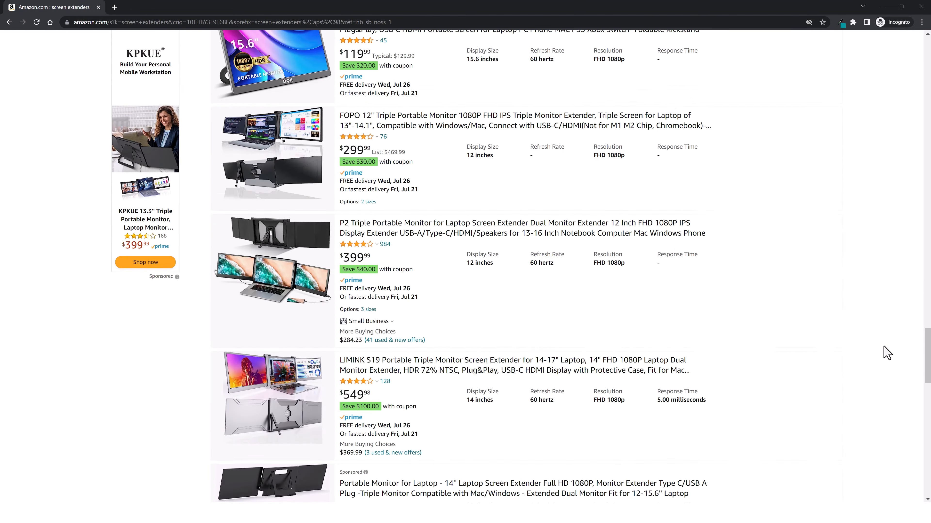
scroll(882, 354, up, 15)
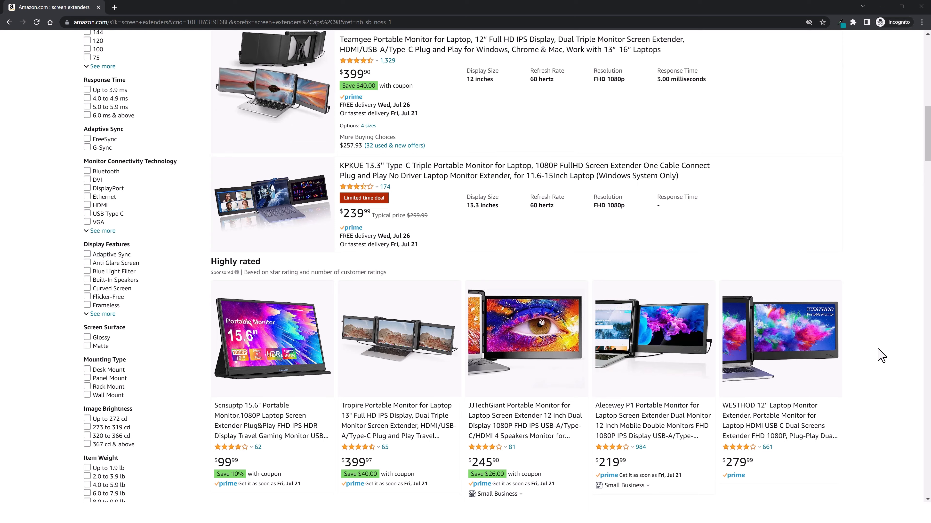
scroll(881, 355, up, 5)
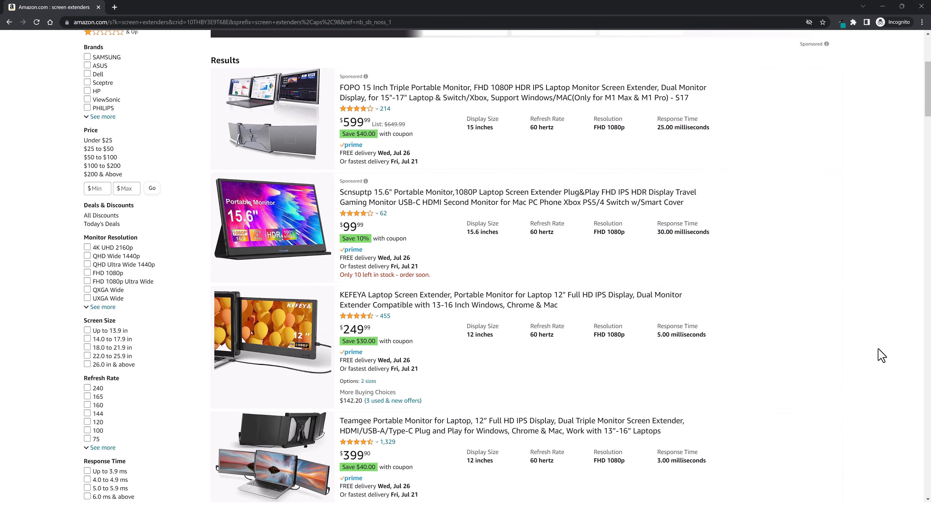
scroll(881, 356, up, 6)
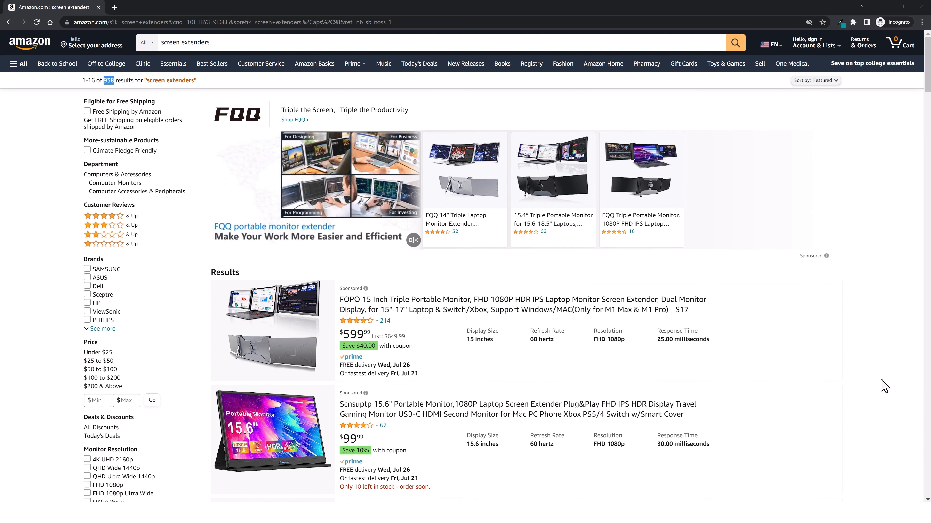
In AIWiseMind's Site Wizard, review the new site setup options and enable the Rank Math SEO and Youtube Embed Plus plugins.
key(alt+Tab)
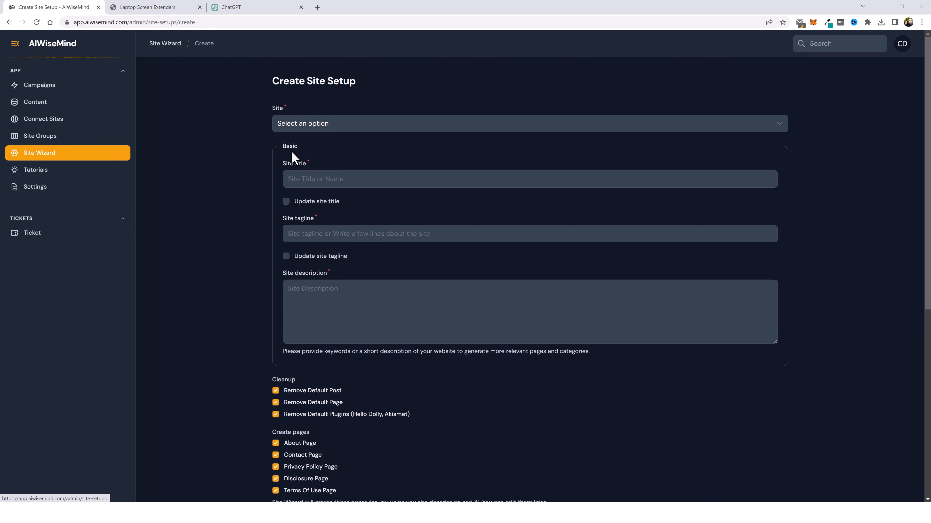
scroll(231, 358, down, 3)
scroll(234, 345, up, 2)
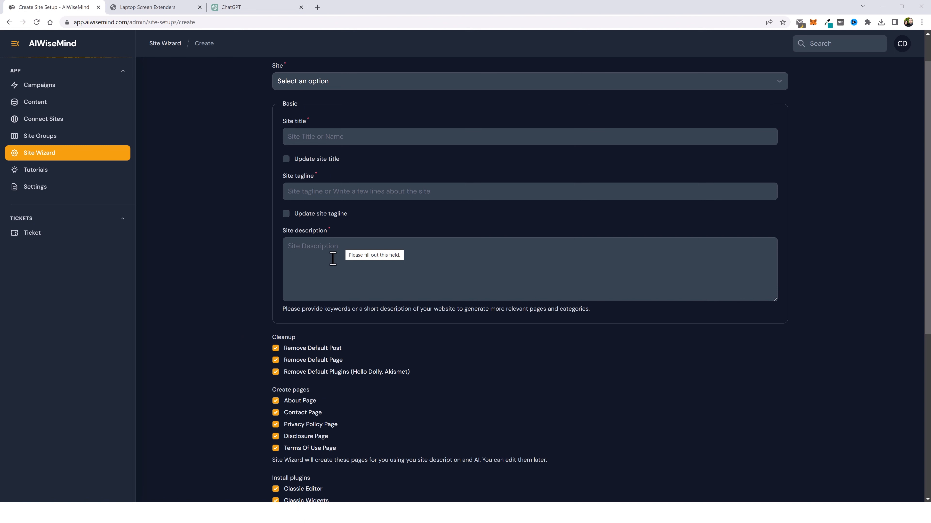
scroll(327, 293, down, 4)
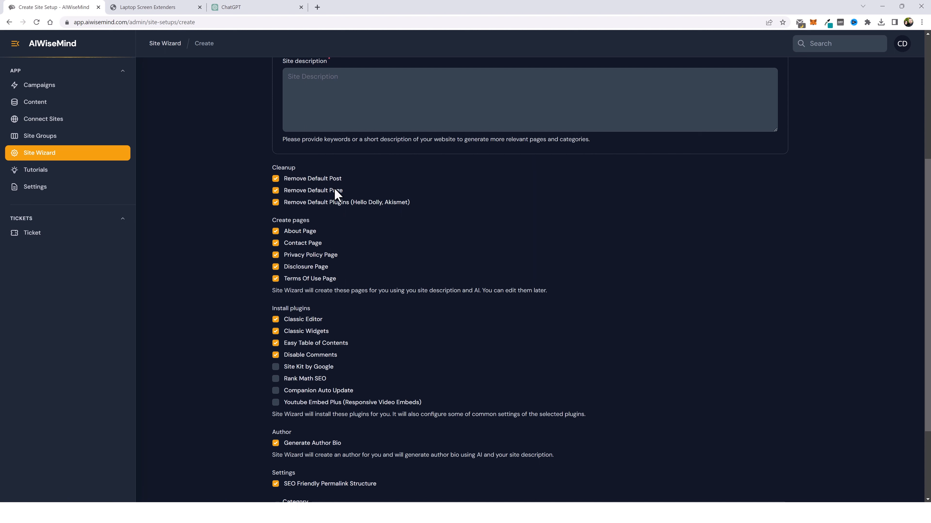
scroll(374, 312, down, 2)
scroll(374, 308, down, 1)
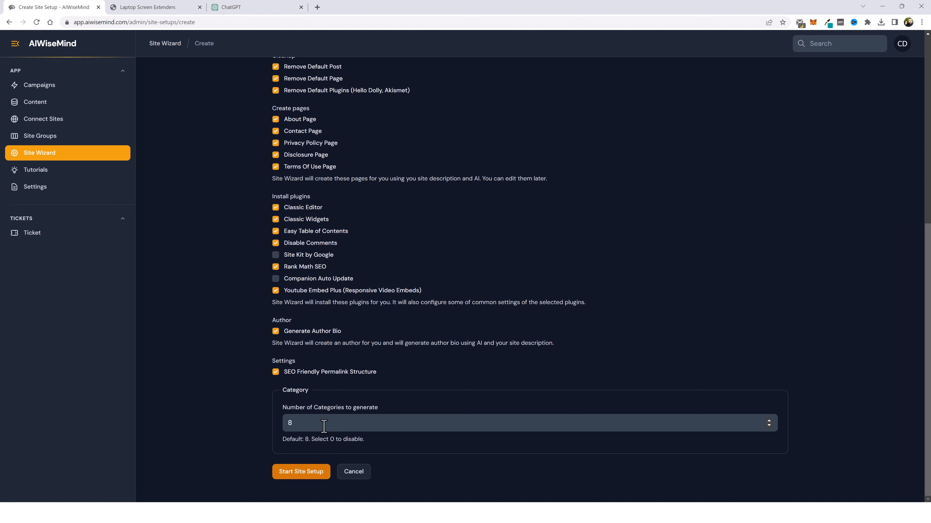
Fill the Laptop Screen Extenders setup's site description with the website description written by ChatGPT and start the site setup.
scroll(432, 454, up, 9)
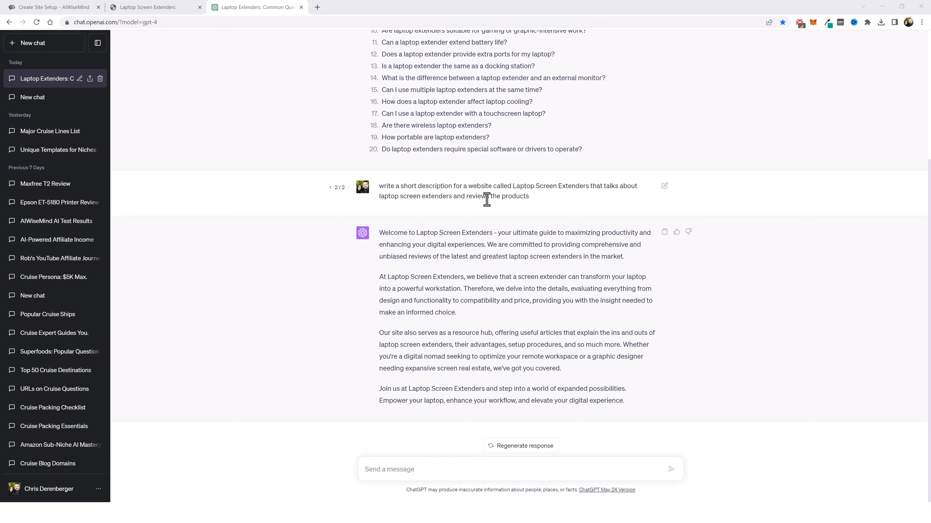
drag(379, 233, 631, 401)
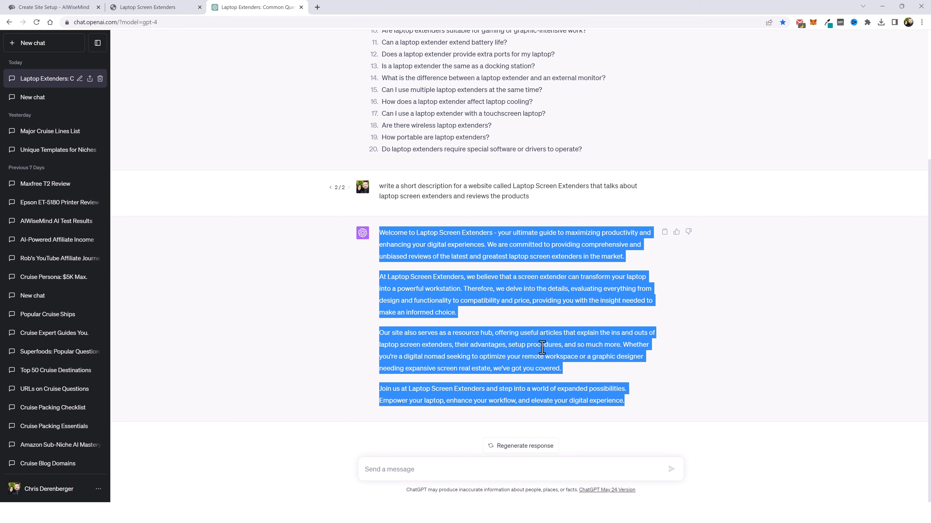
right_click(543, 349)
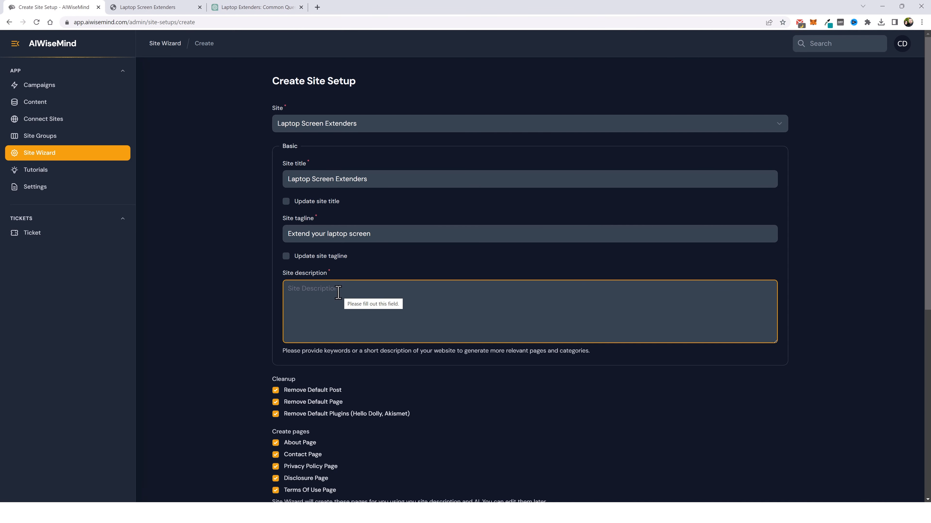
key(ctrl+v)
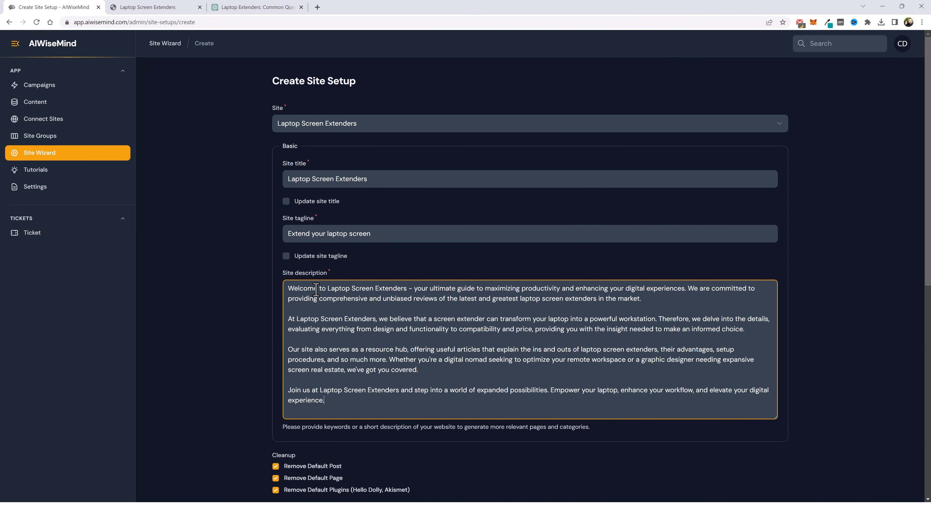
scroll(237, 329, down, 7)
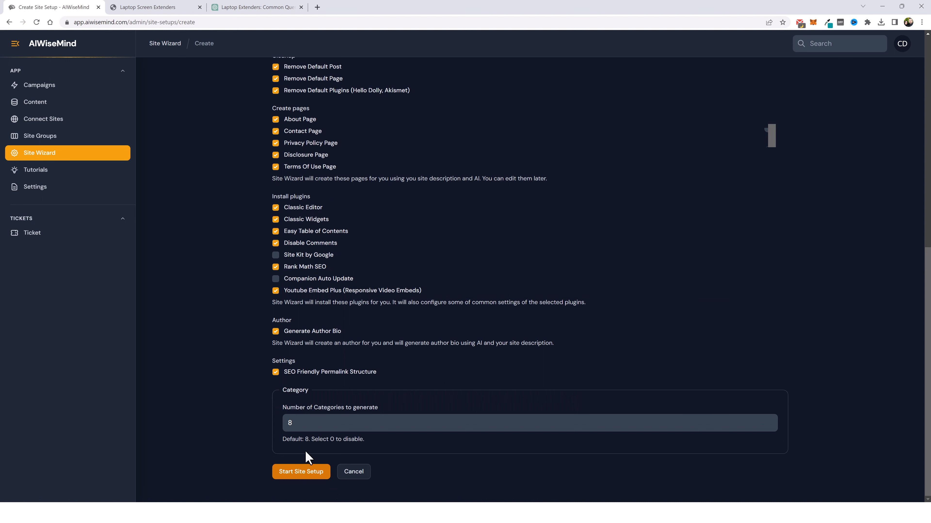
click(301, 473)
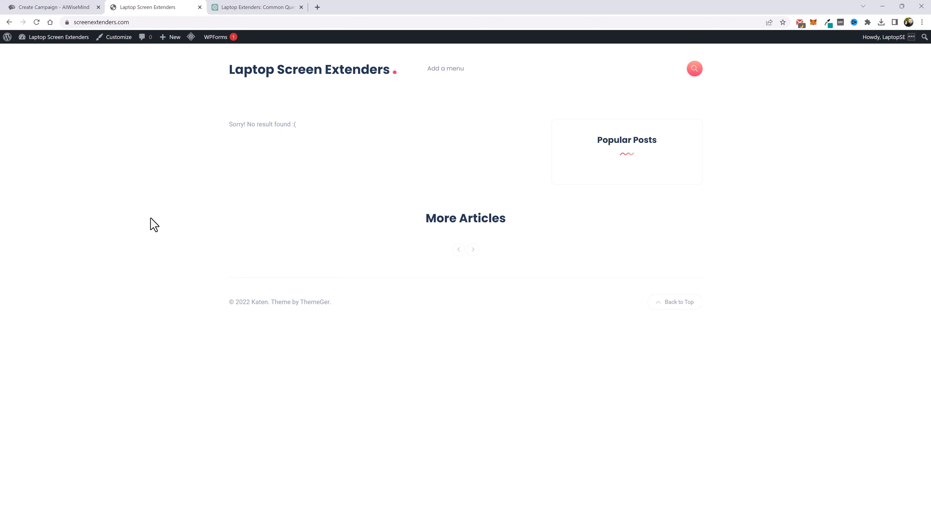
Switch to ChatGPT and copy the full list of 20 common questions about laptop extenders.
key(ctrl+Tab)
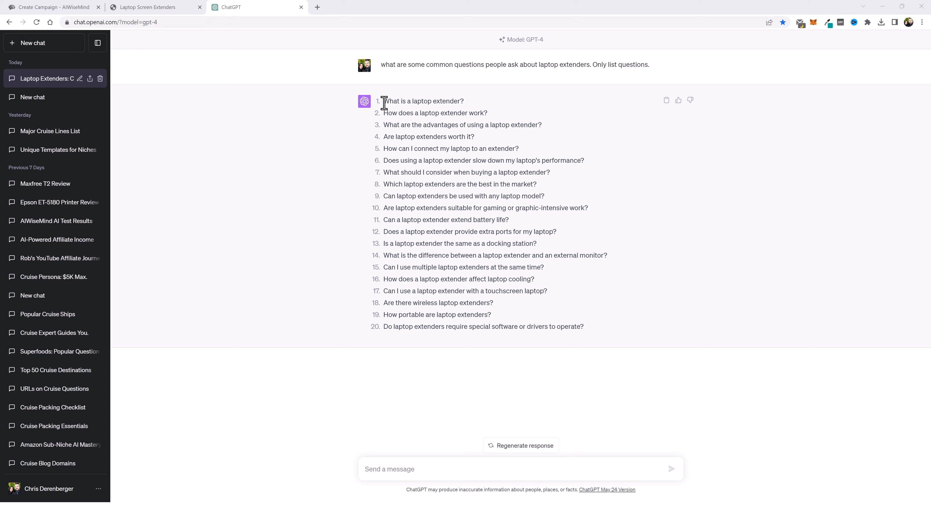
drag(383, 100, 590, 331)
right_click(473, 252)
click(482, 264)
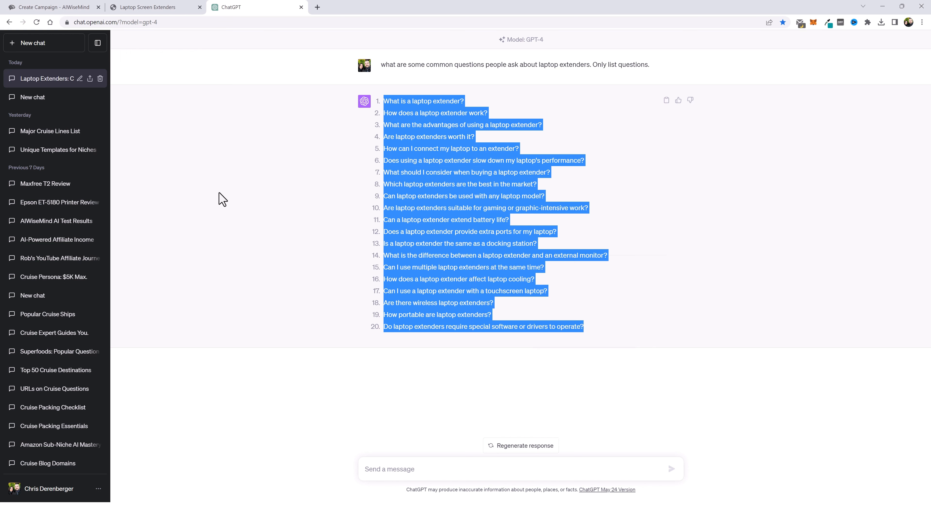
In AIWiseMind, name the new Informational Post campaign "Latptop Screen Extenders - 20 Questions".
key(ctrl+1)
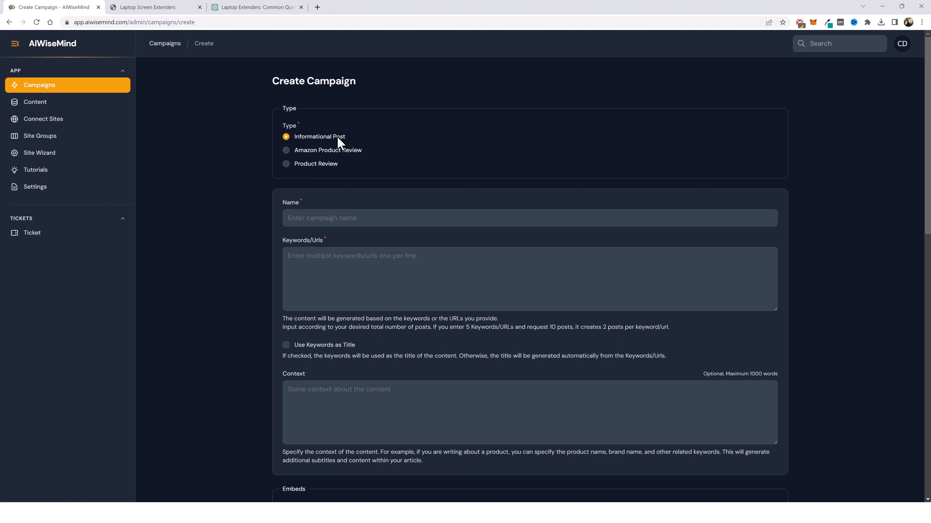
click(327, 216)
key(ctrl+v)
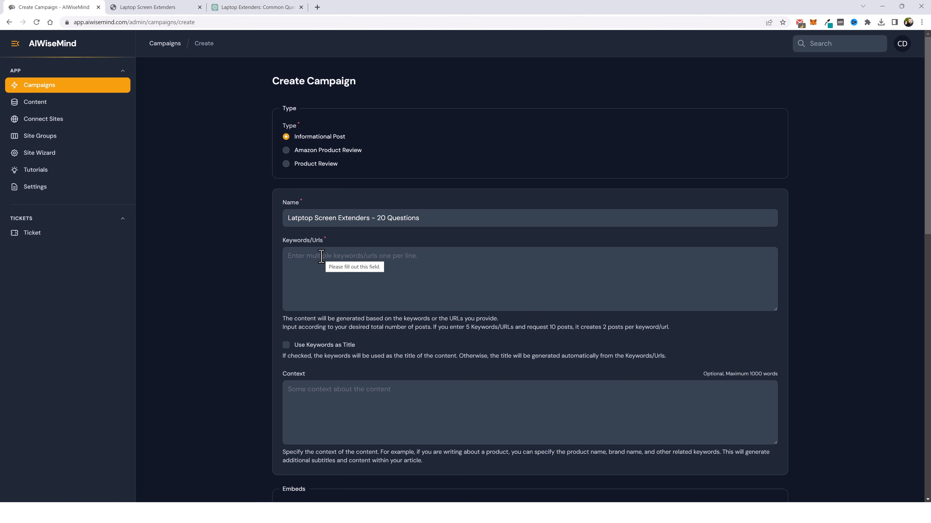
Paste the 20 copied questions as the campaign's keywords and enable using the keywords as post titles.
click(311, 256)
key(ctrl+v)
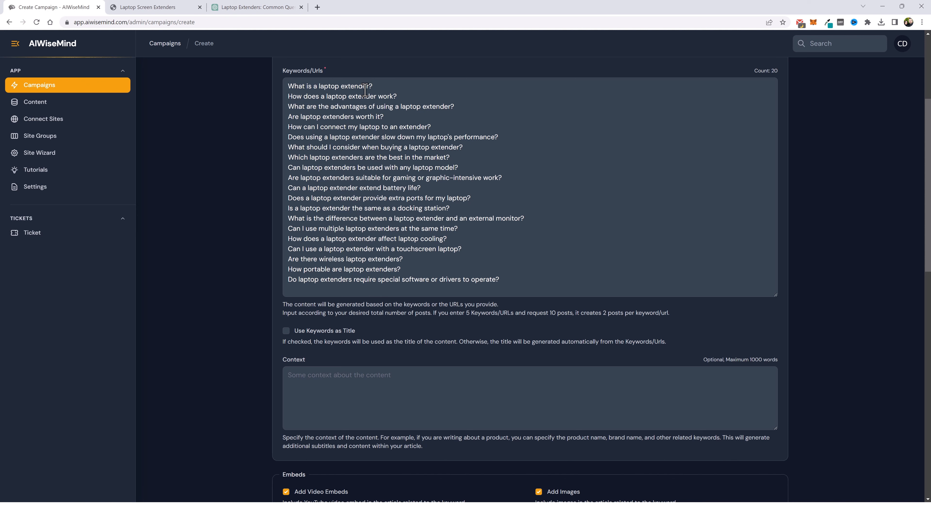
click(286, 331)
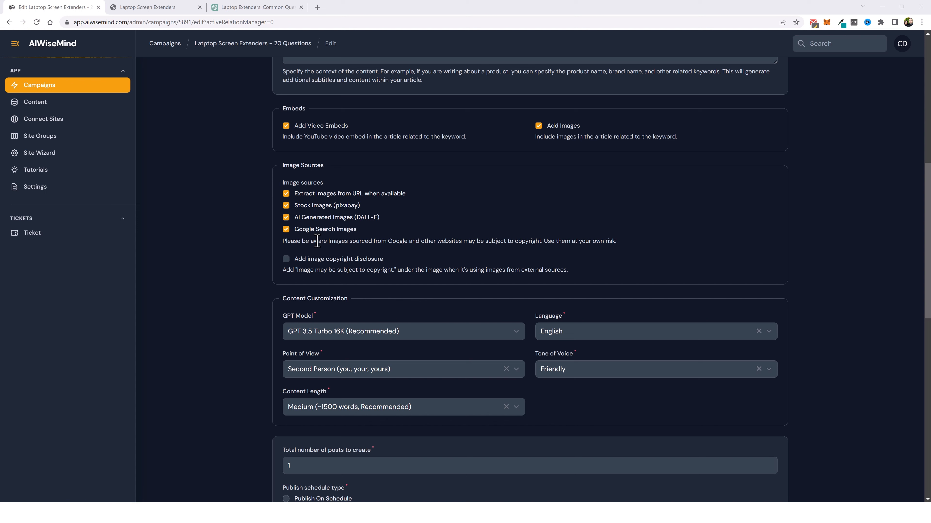
Disable the Google Search, Pixabay stock and DALL-E image sources, and set the tone of voice to Conversational.
click(286, 229)
click(286, 206)
click(286, 217)
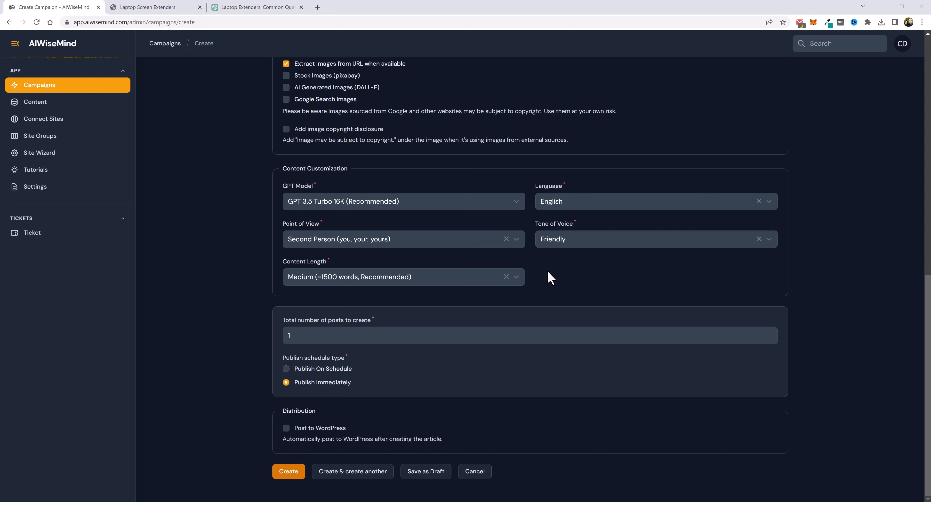
click(570, 249)
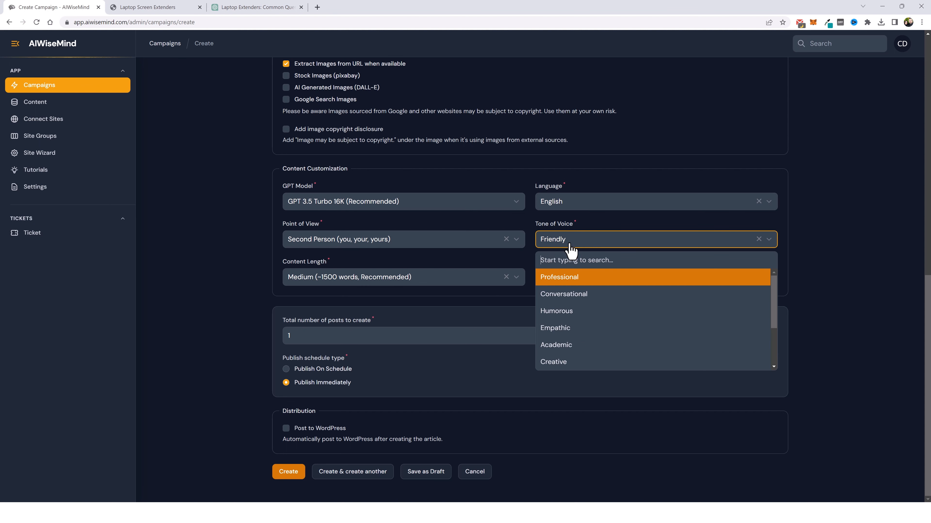
click(573, 304)
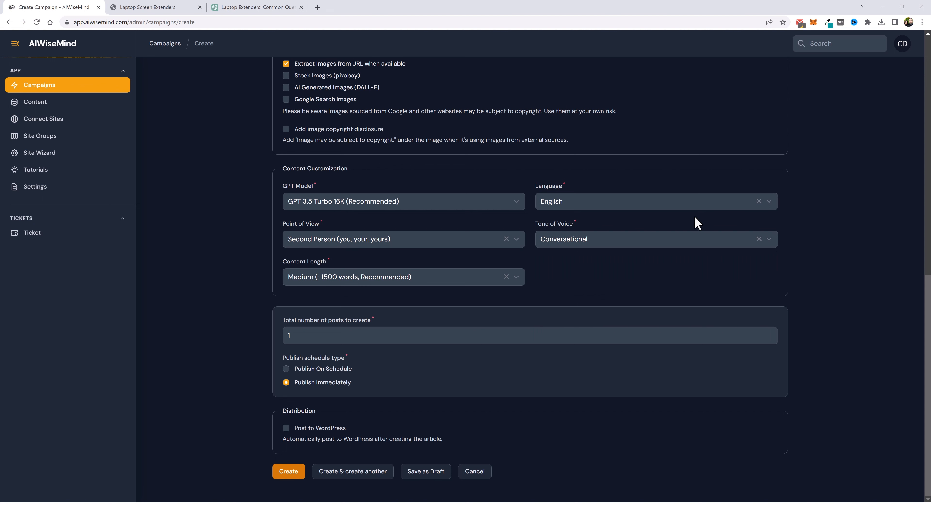
Review the options offered for the campaign's language, point of view and content length.
click(653, 208)
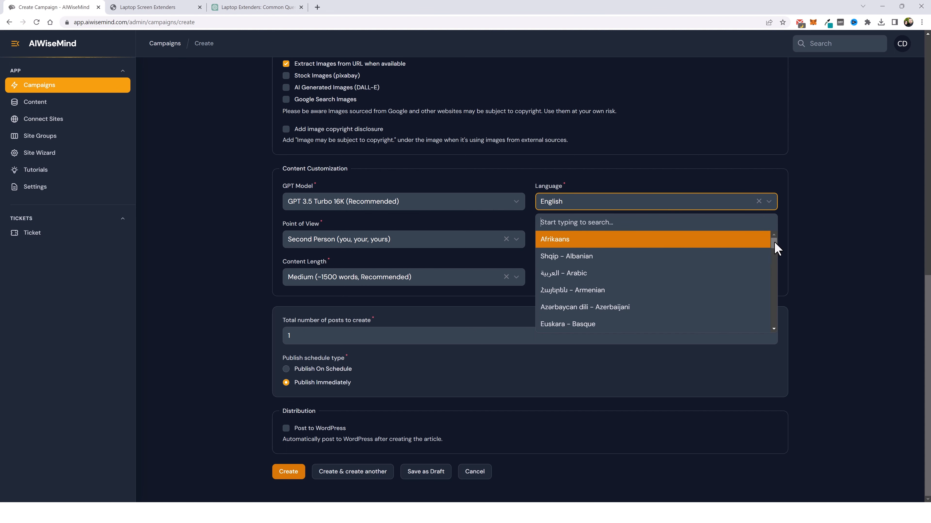
drag(774, 243, 764, 309)
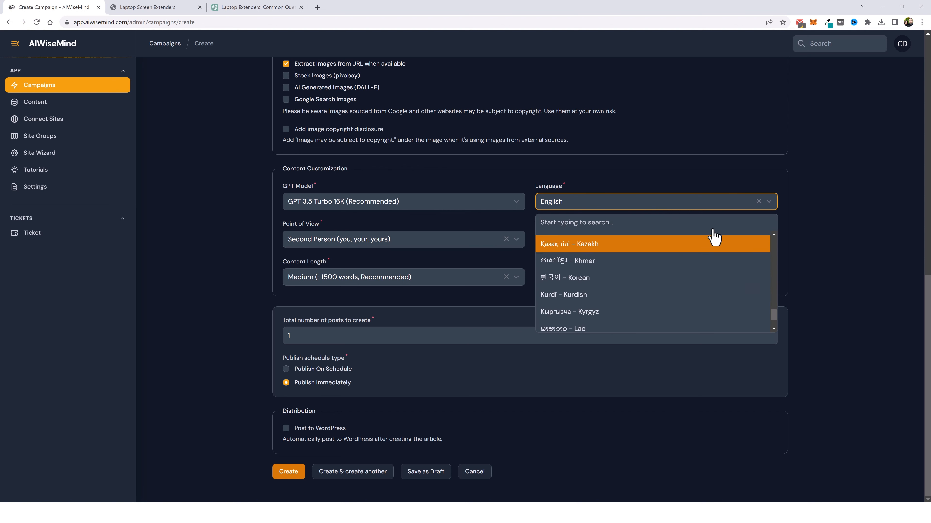
click(663, 180)
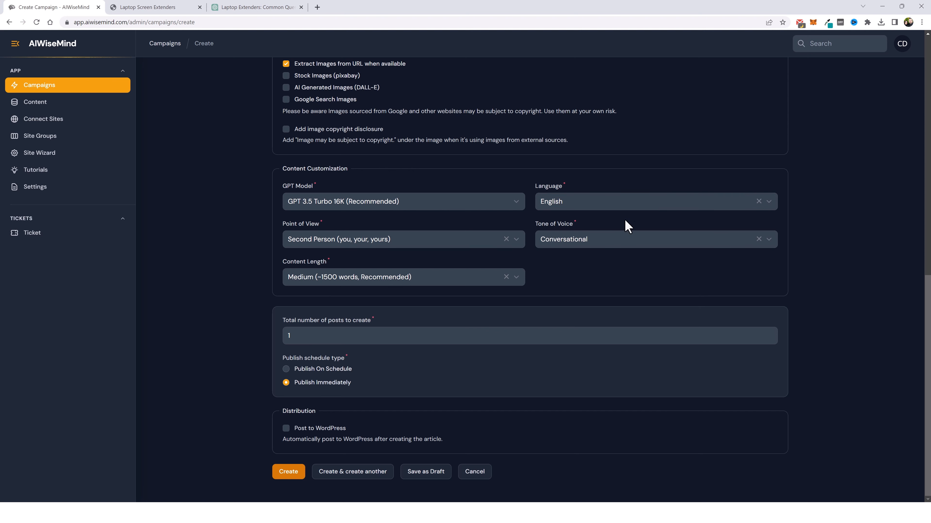
click(465, 243)
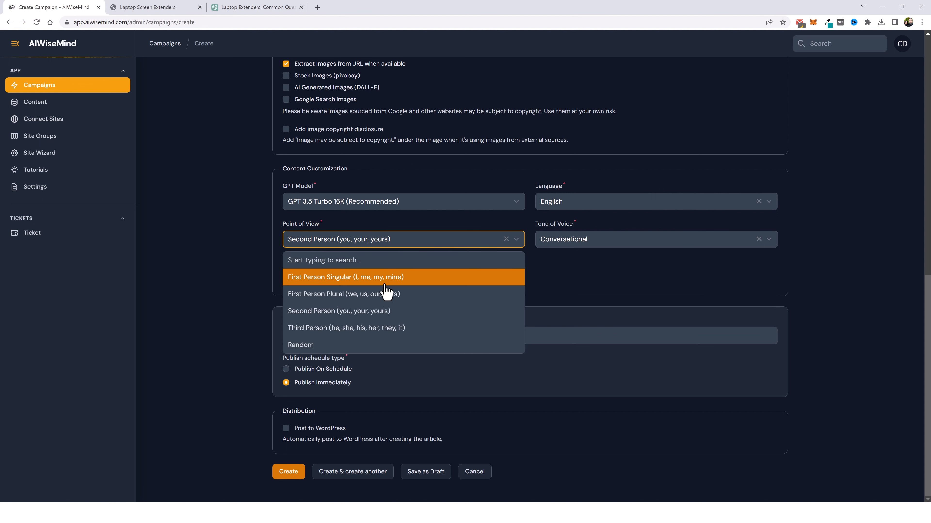
click(565, 254)
click(407, 284)
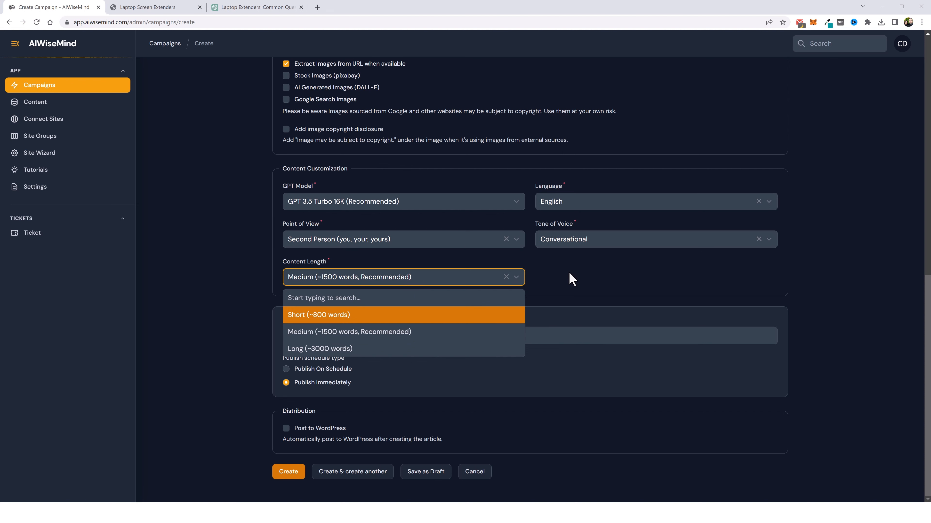
click(567, 279)
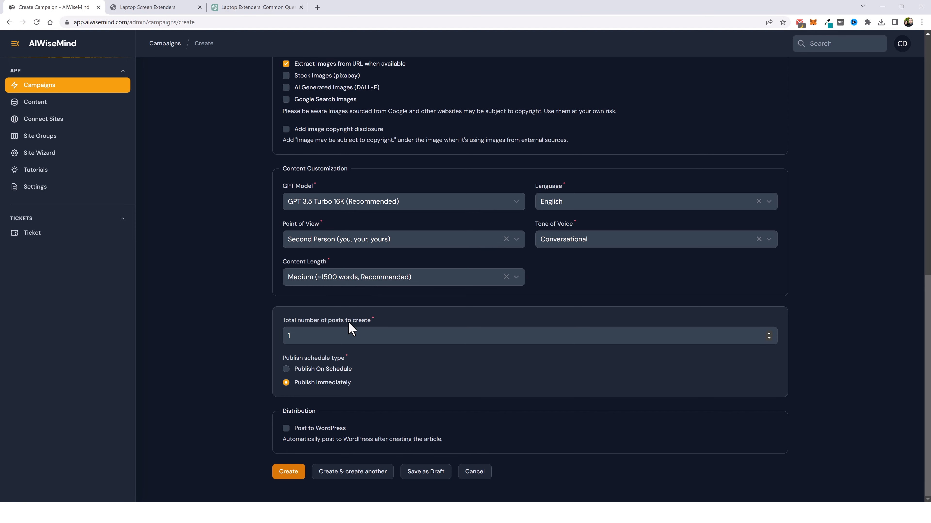
Set the total number of posts to create to 20, checking it against the campaign's keyword list.
scroll(237, 335, up, 10)
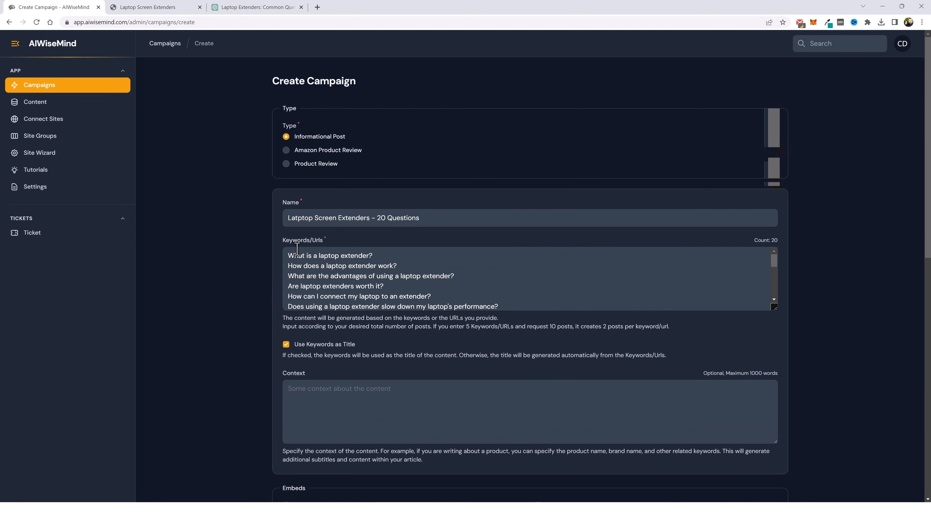
scroll(232, 377, down, 1)
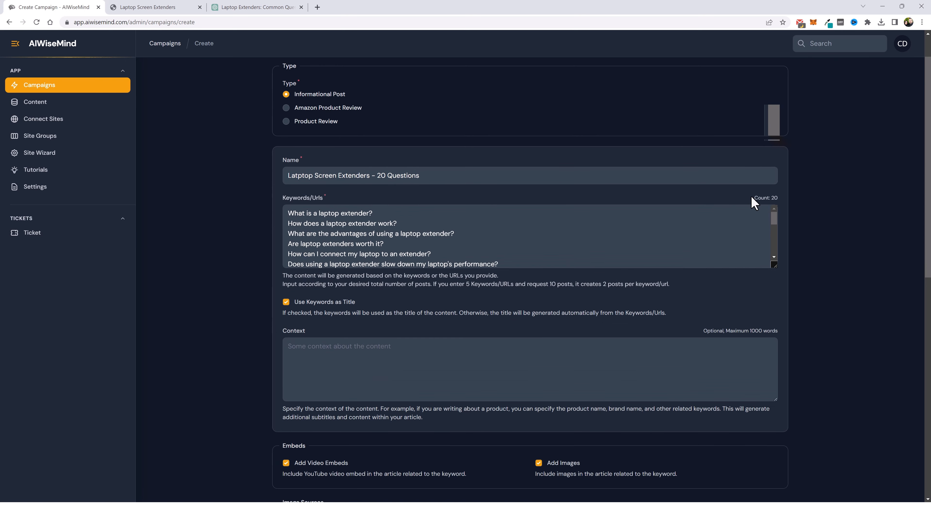
scroll(790, 332, down, 6)
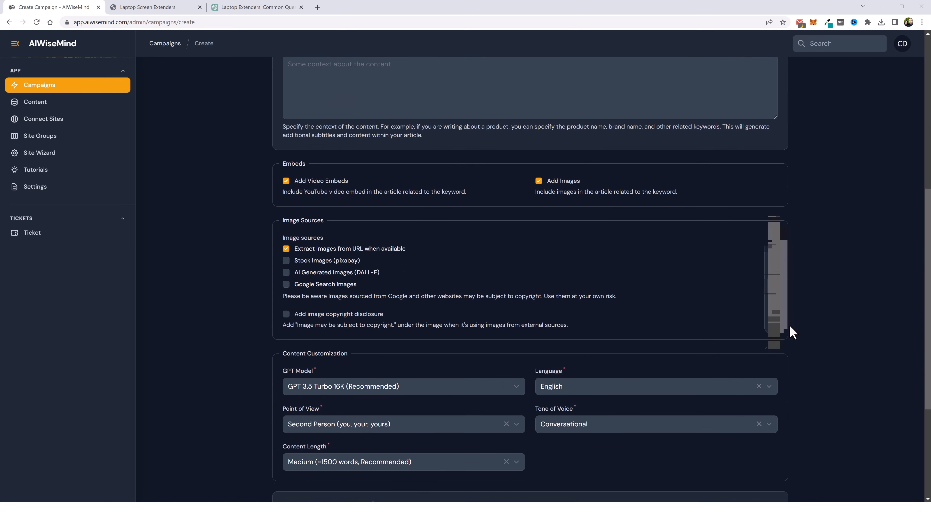
scroll(791, 331, down, 4)
click(290, 333)
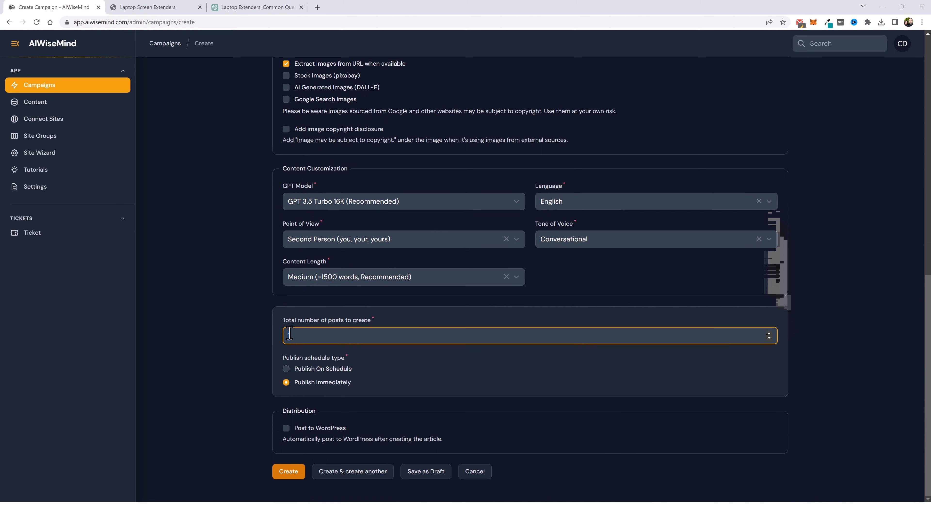
text(20)
scroll(249, 339, up, 9)
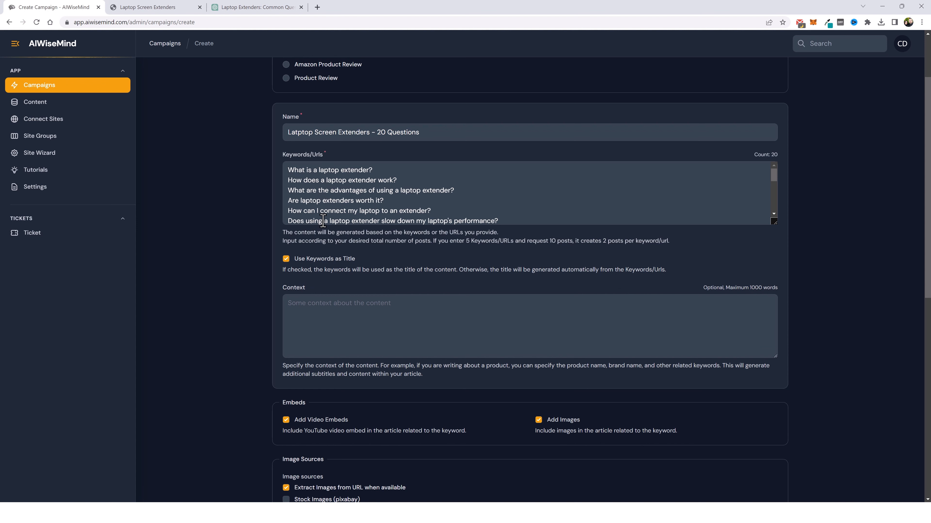
scroll(253, 394, down, 9)
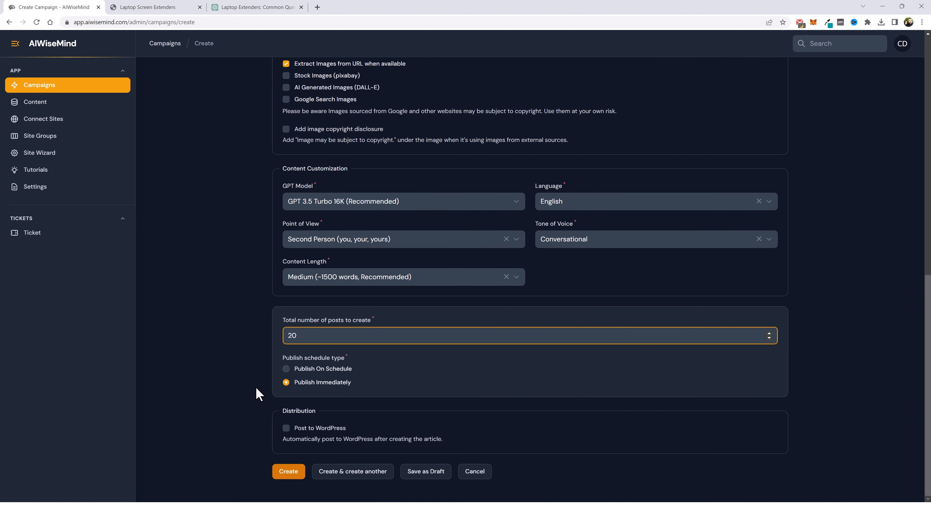
Check the posting intervals offered by Publish On Schedule and return the schedule type to Publish Immediately.
click(286, 369)
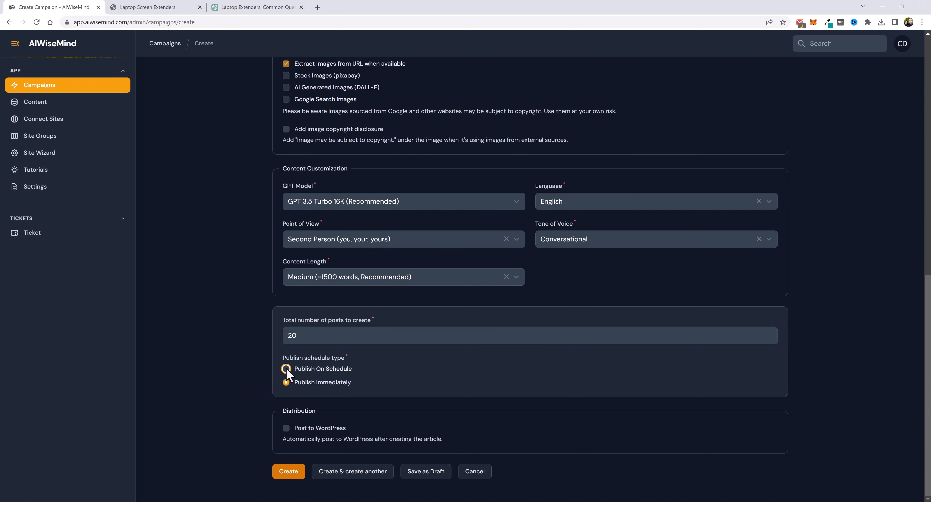
scroll(224, 396, down, 2)
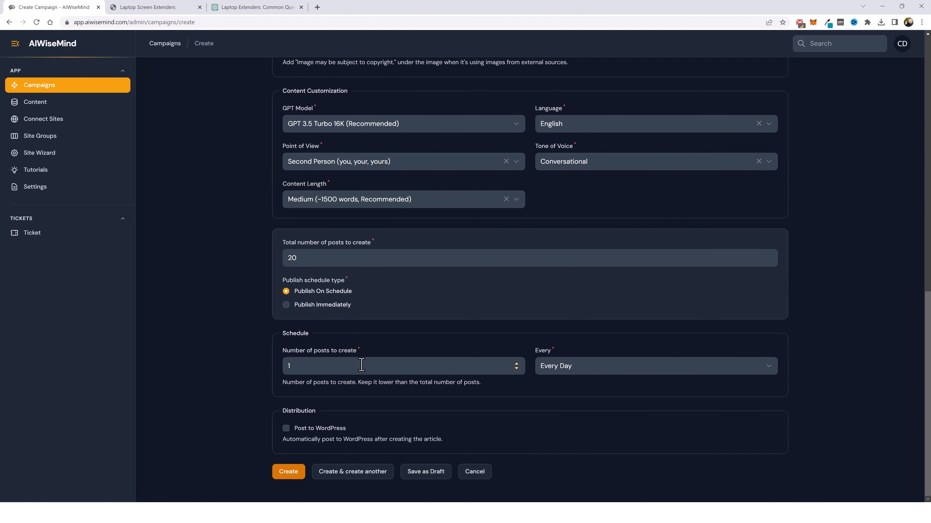
click(718, 366)
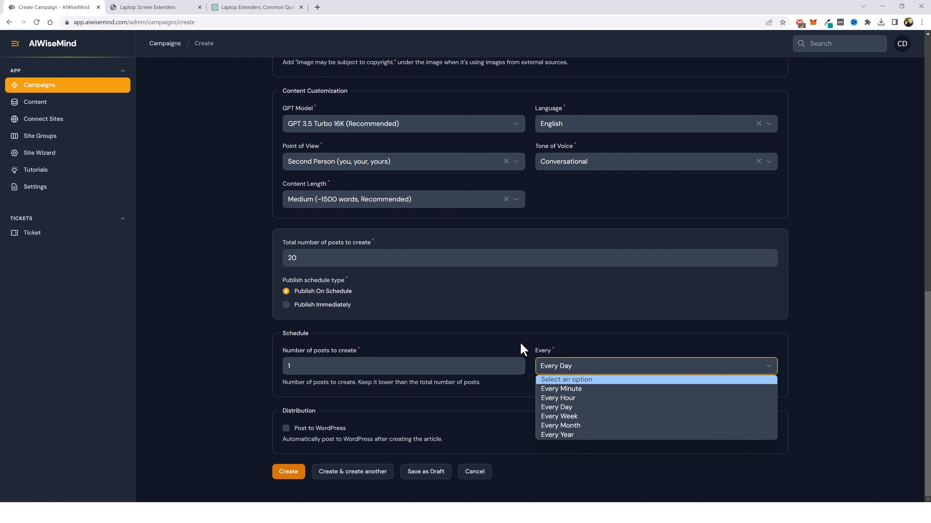
click(522, 348)
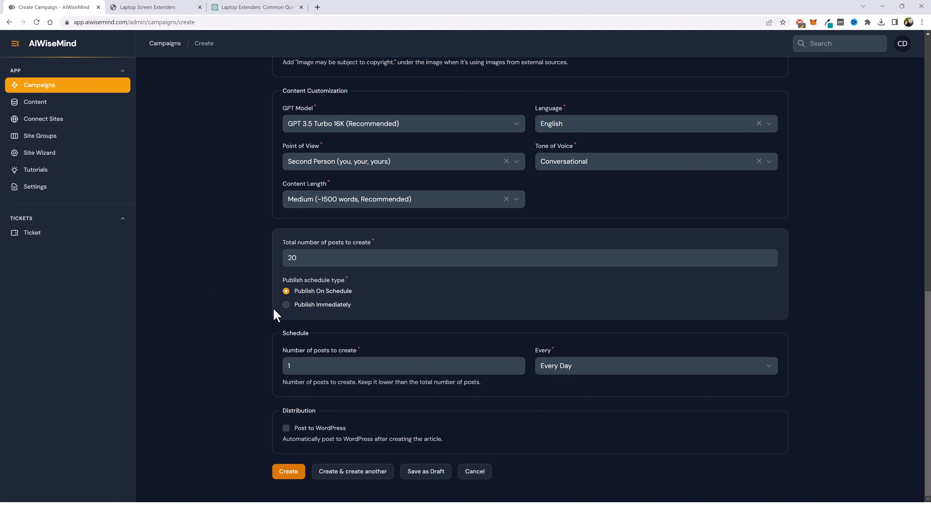
click(286, 304)
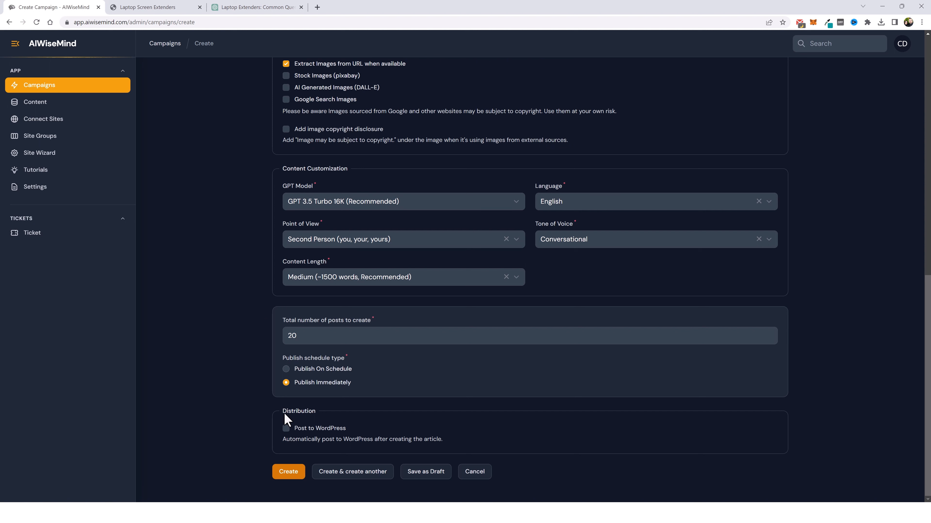
Enable posting to WordPress on the Laptop Screen Extenders site, keeping Publish as the post status.
click(285, 428)
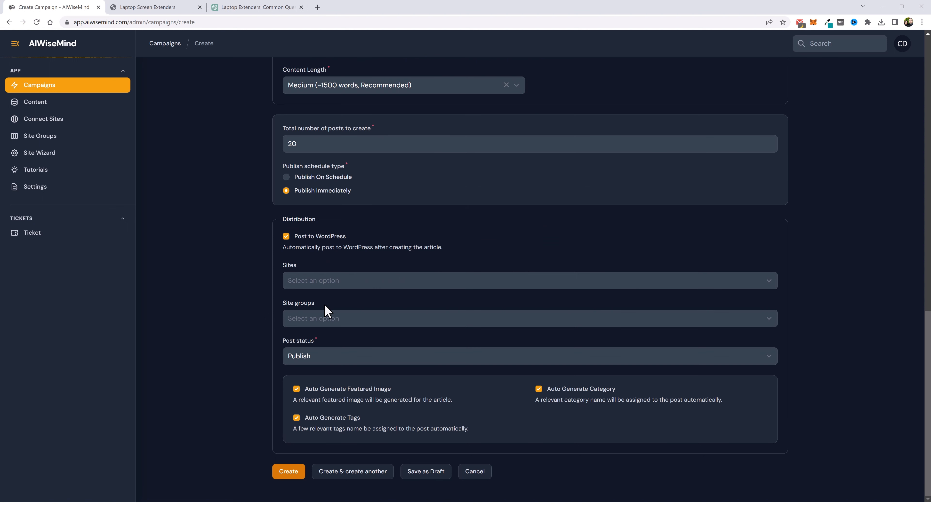
click(324, 282)
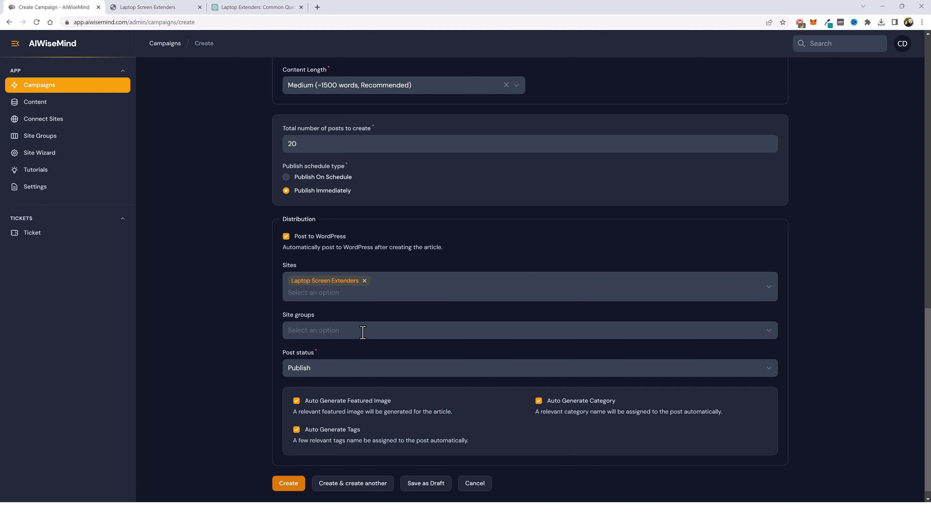
scroll(363, 341, down, 1)
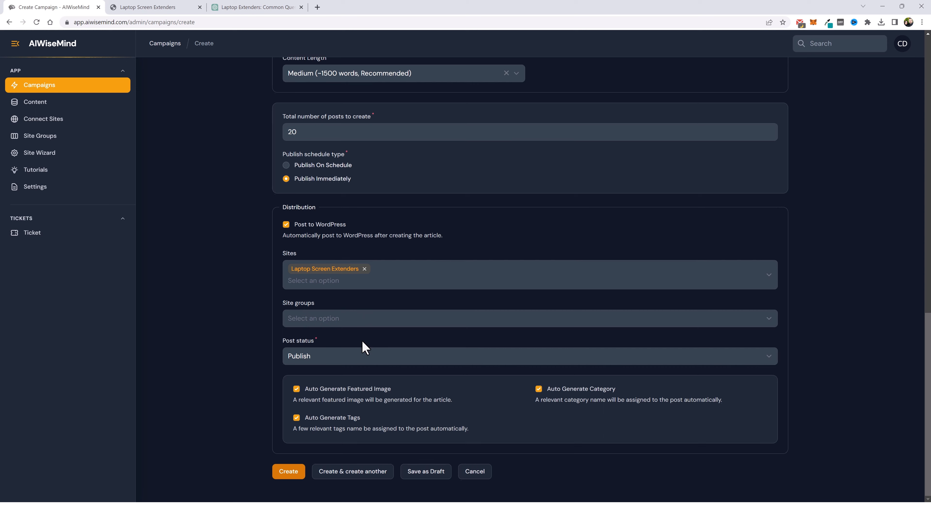
click(332, 361)
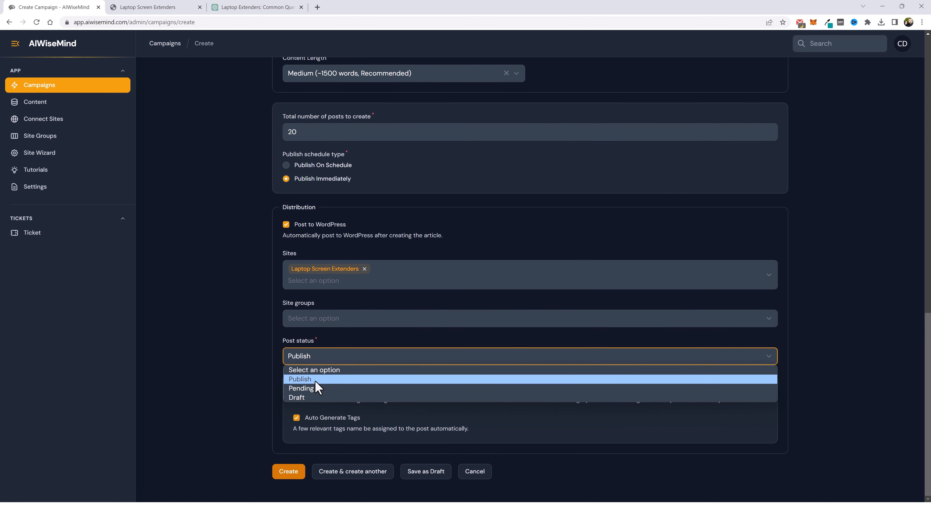
click(344, 346)
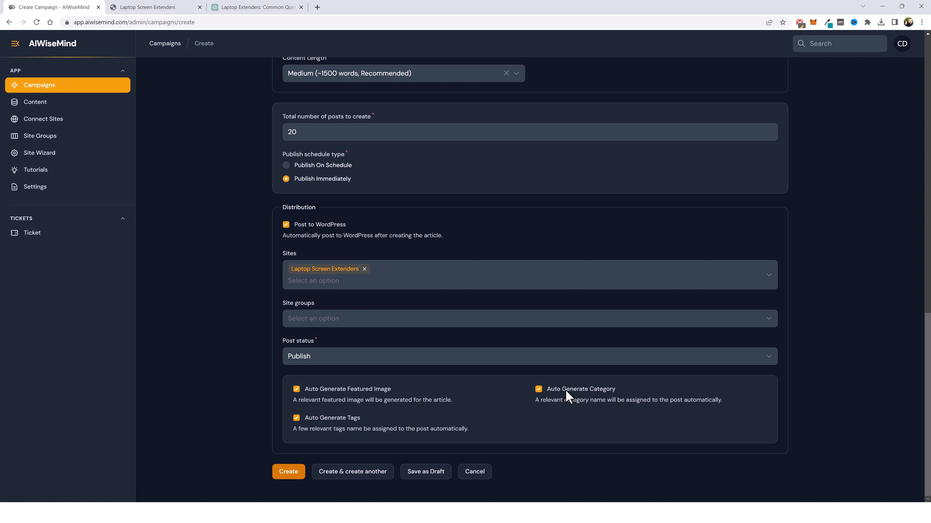
Turn off automatic category generation and open the list of categories for the posts.
click(538, 390)
scroll(832, 325, down, 1)
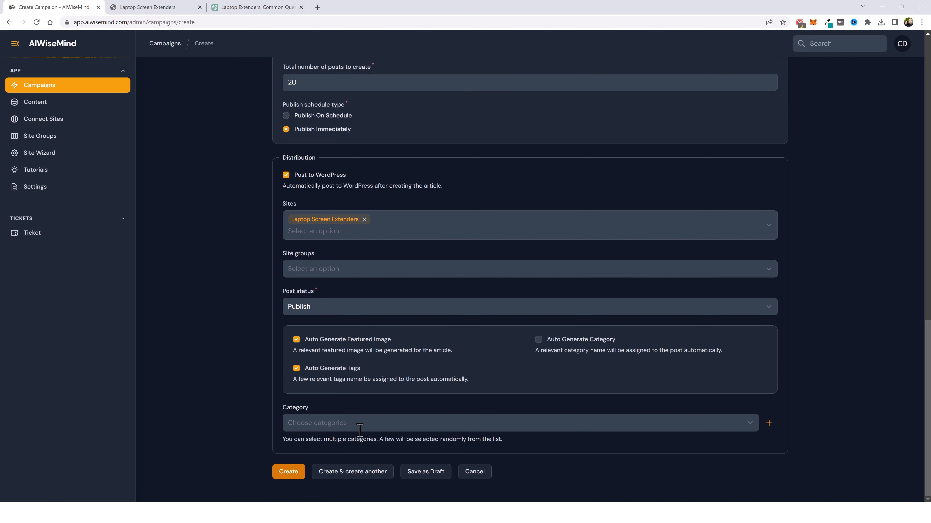
click(373, 423)
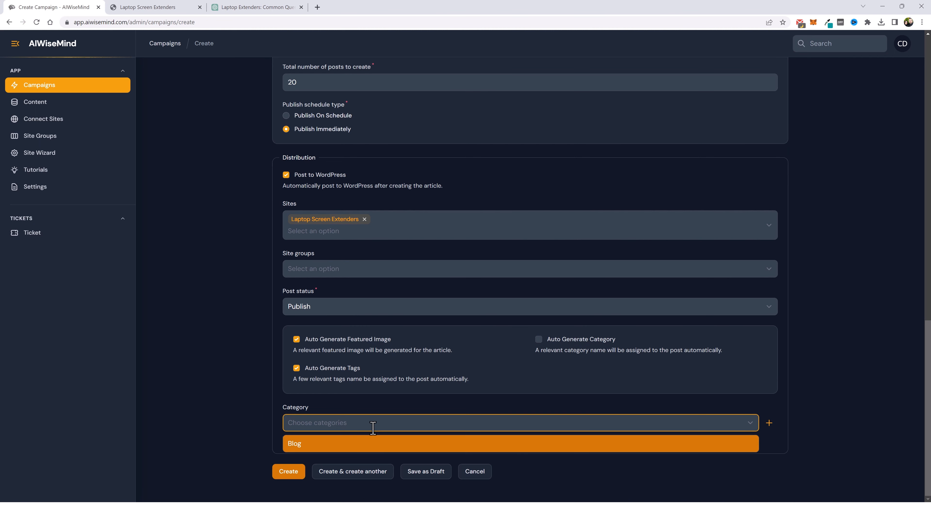
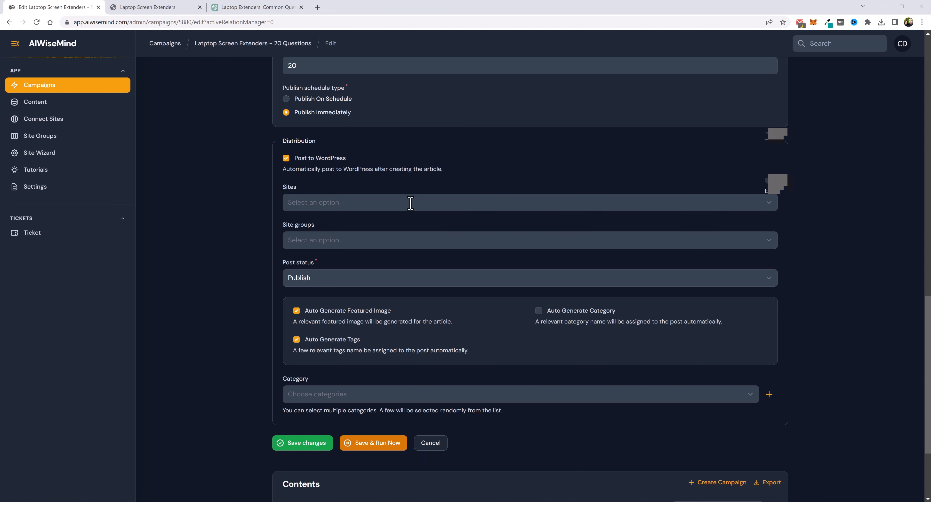
Look through the Laptop Screen Extenders site's existing categories for one that suits the question posts.
scroll(411, 253, down, 3)
click(397, 314)
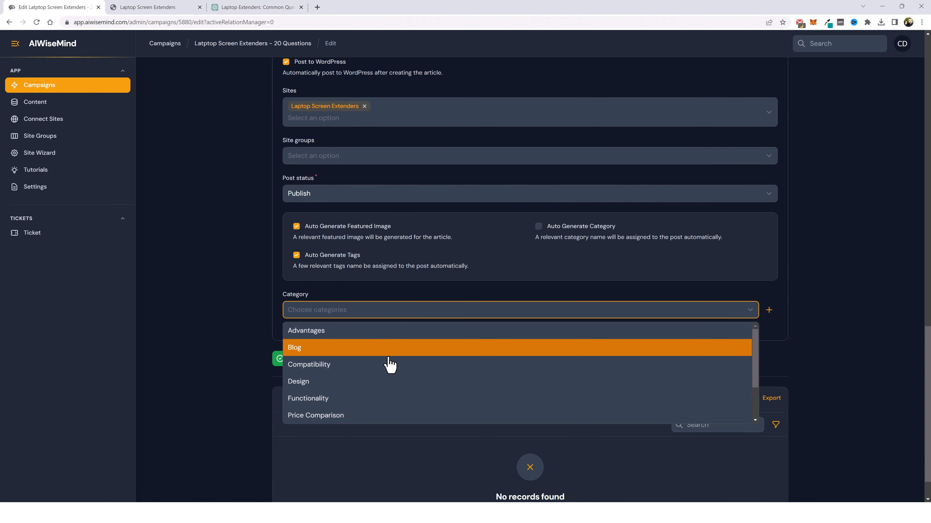
scroll(386, 366, down, 2)
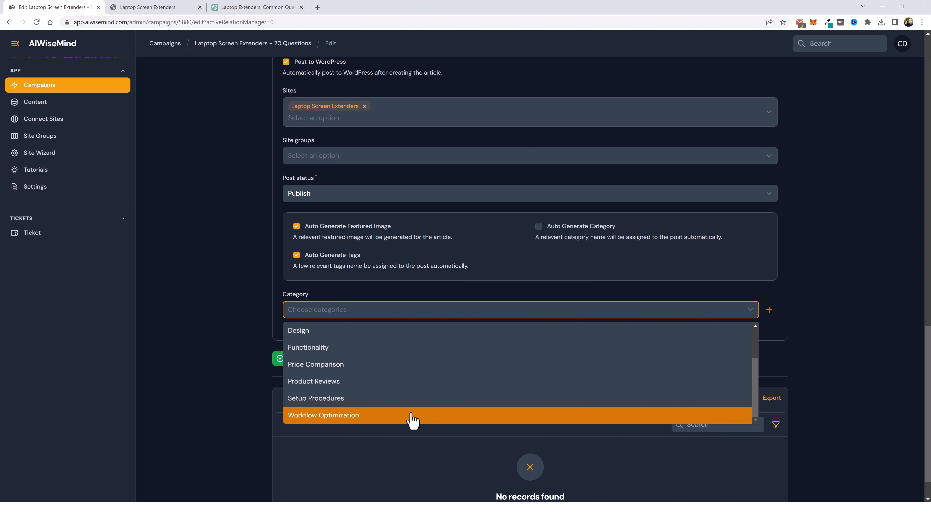
scroll(411, 387, up, 2)
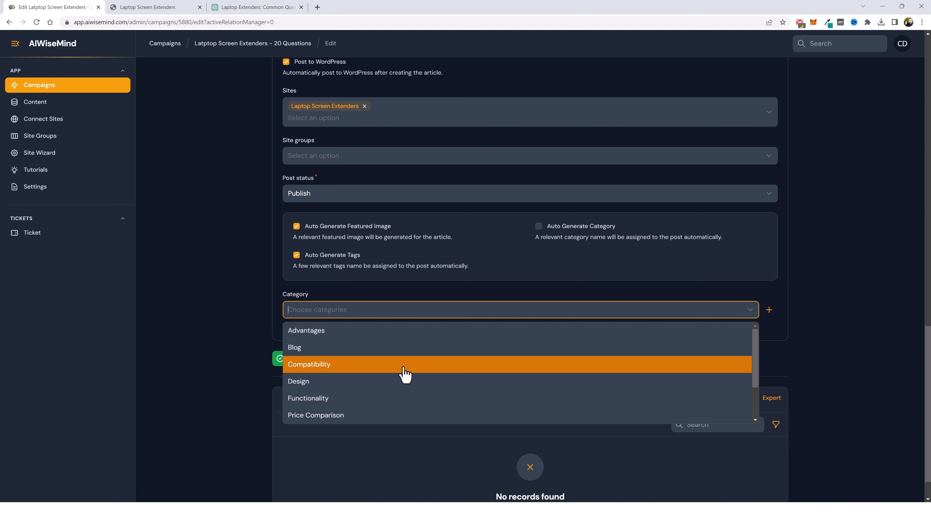
scroll(405, 375, down, 2)
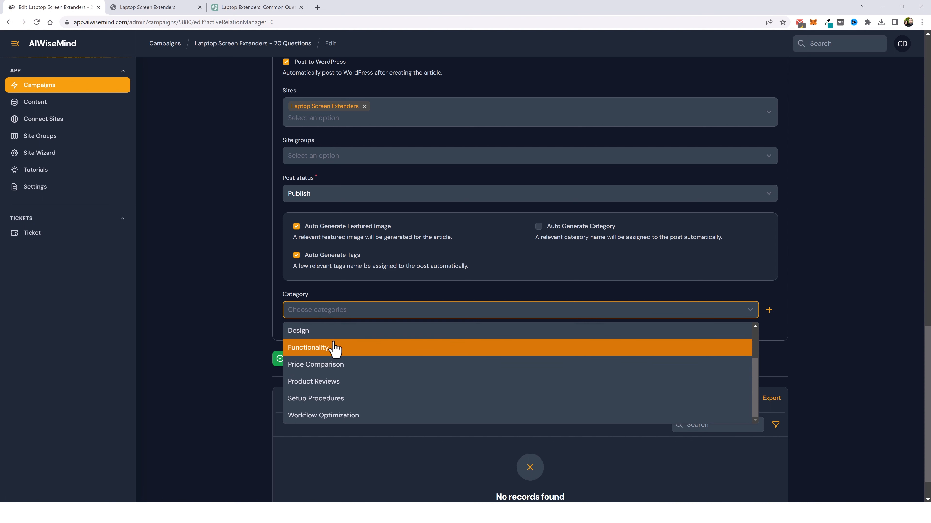
click(384, 299)
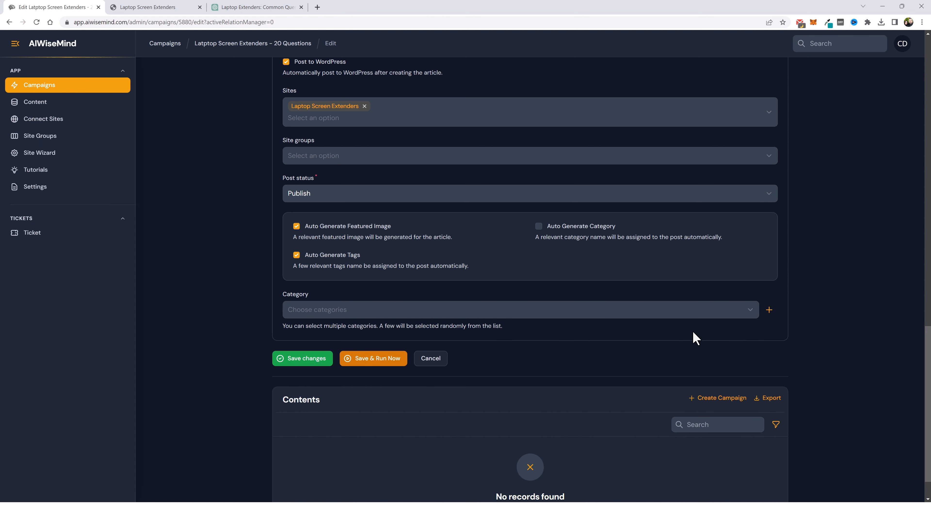
Create a new category named Popular Questions and assign it to the campaign's posts.
click(769, 310)
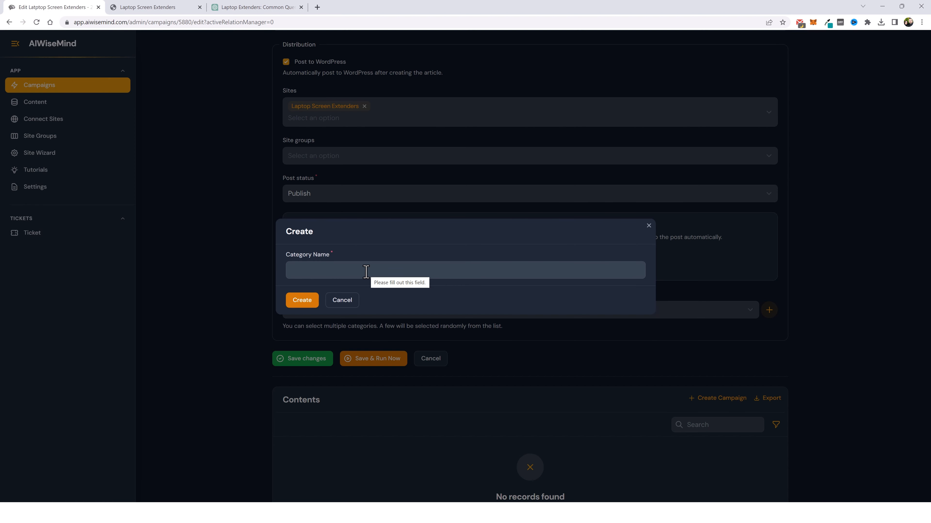
click(445, 275)
text(Popular Questions)
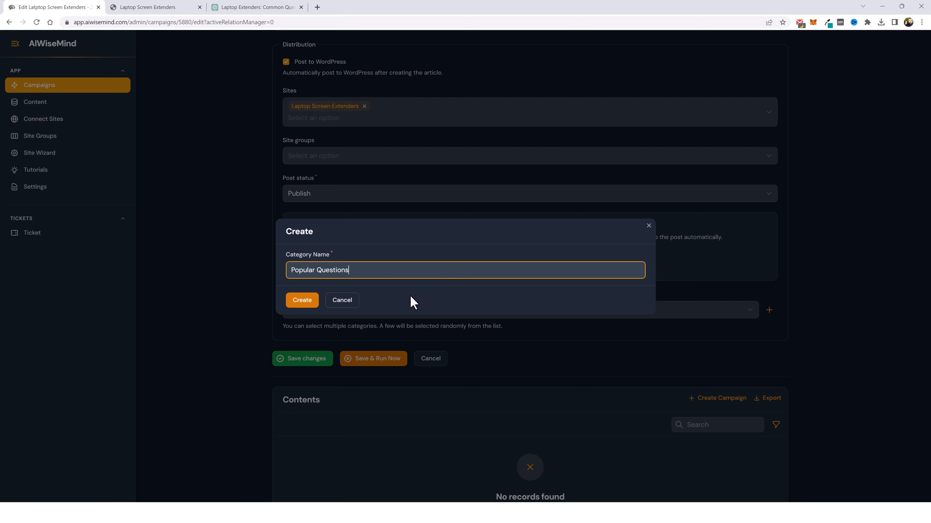
click(303, 300)
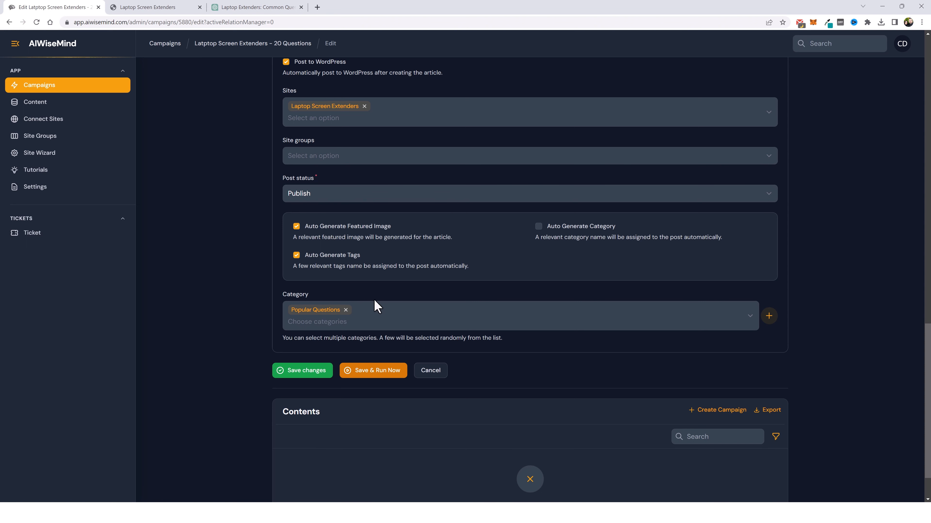
Save and run the campaign immediately, and check the generation status of its articles in the content list.
click(371, 382)
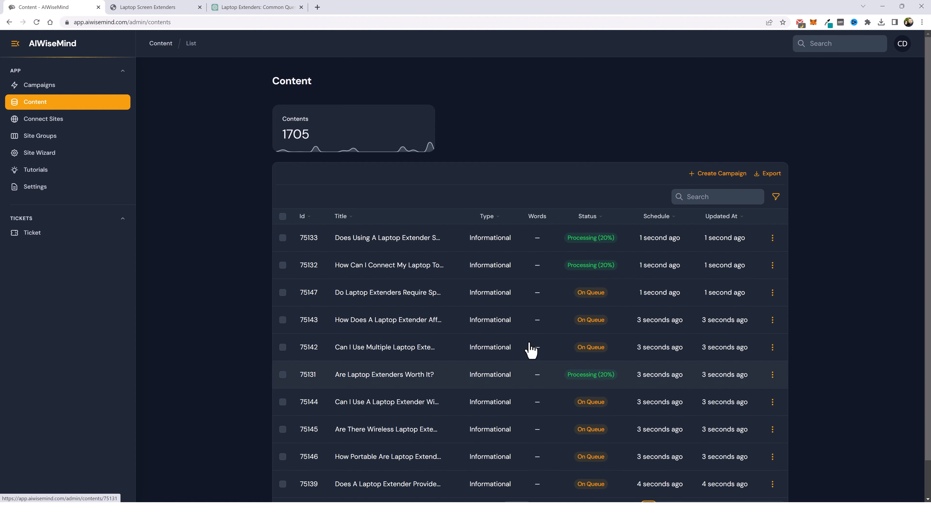
click(37, 105)
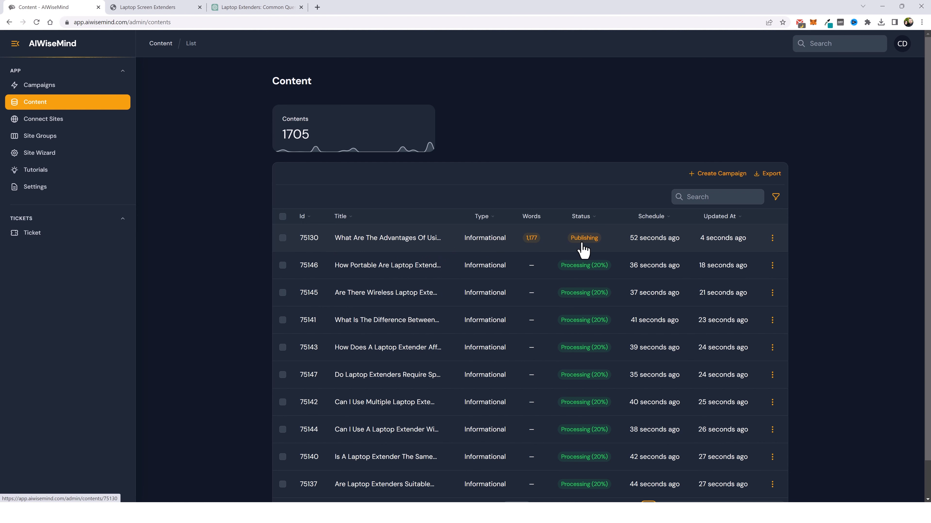
scroll(583, 250, down, 1)
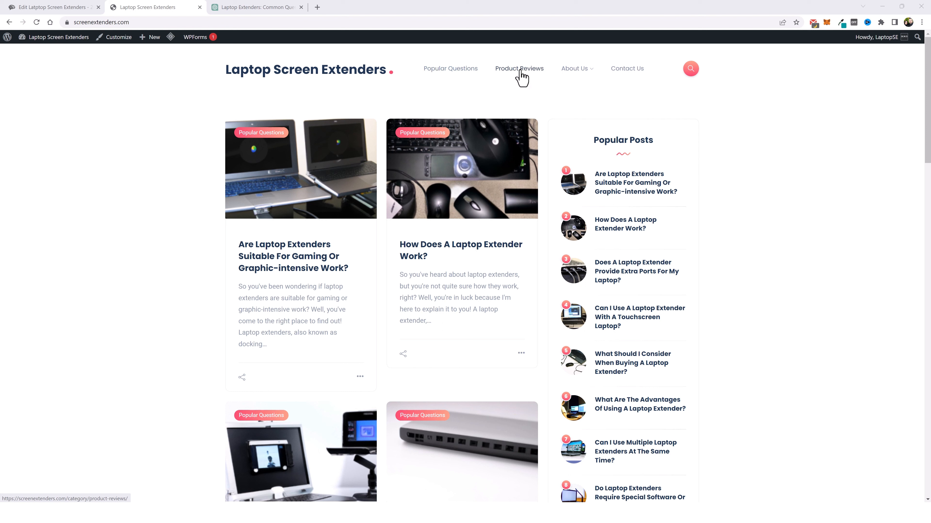
Open the Laptop Screen Extenders site's About Us, Terms Of Use, Disclosure, Privacy Policy and Contact Us pages in separate tabs.
mouse_move(590, 75)
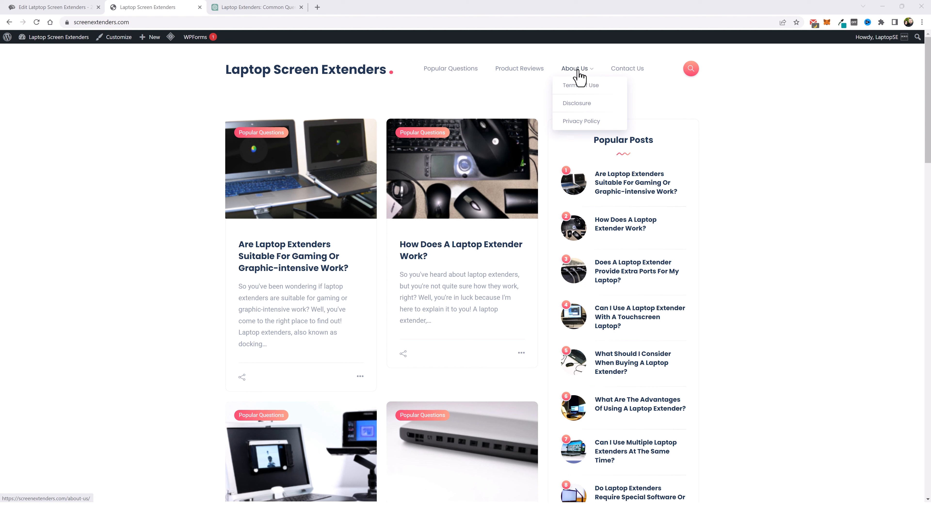
middle_click(579, 72)
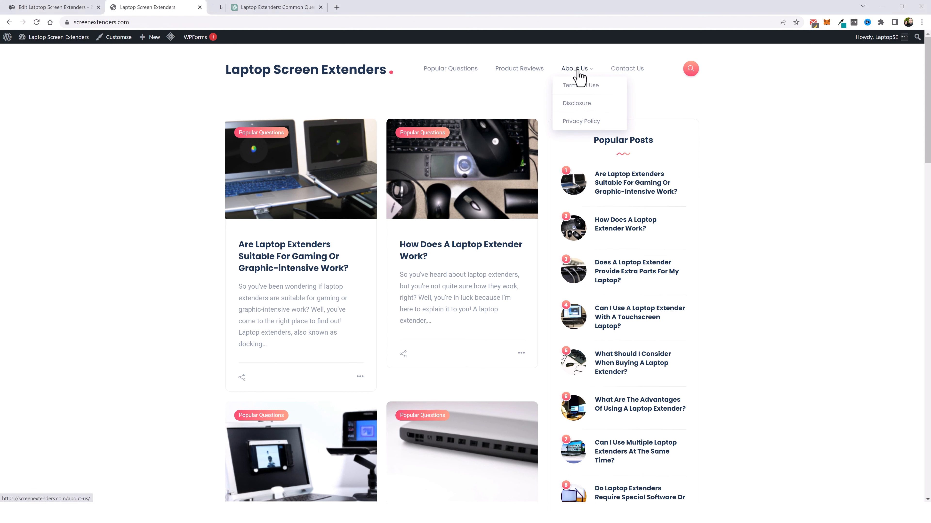
middle_click(580, 85)
middle_click(577, 109)
middle_click(579, 122)
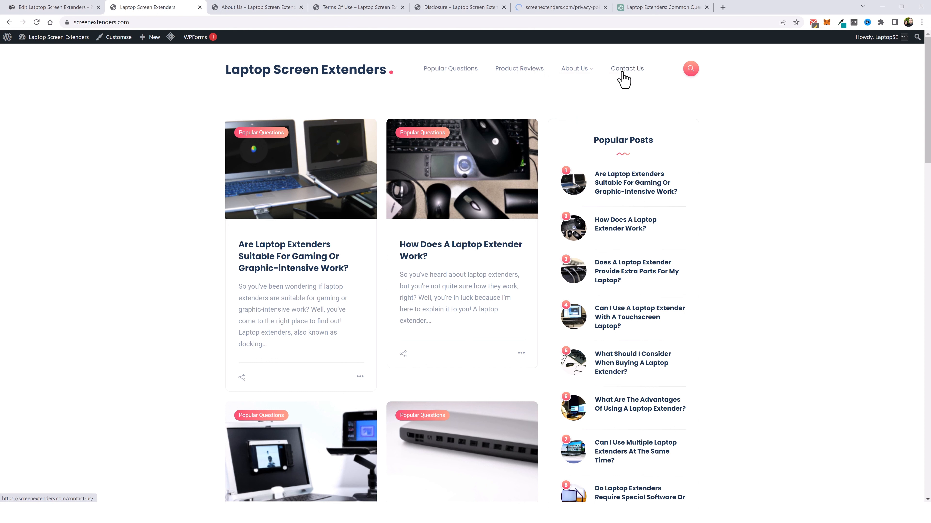
middle_click(622, 73)
Review the text of the About Us and Terms Of Use pages.
key(ctrl+Tab)
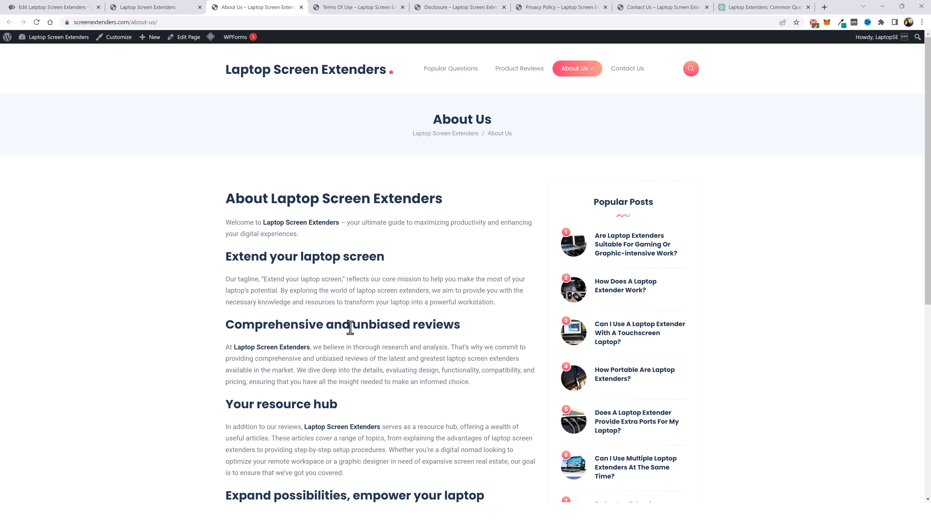
scroll(350, 327, down, 3)
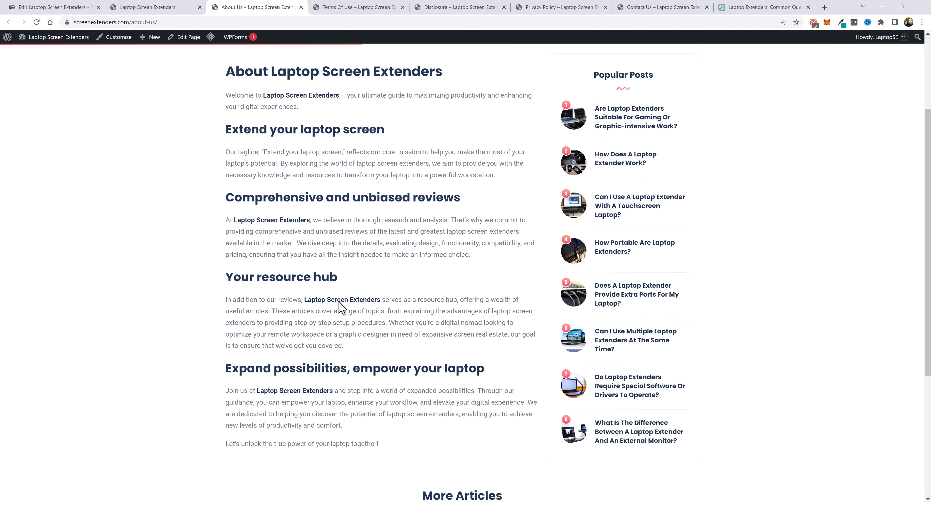
key(ctrl+Tab)
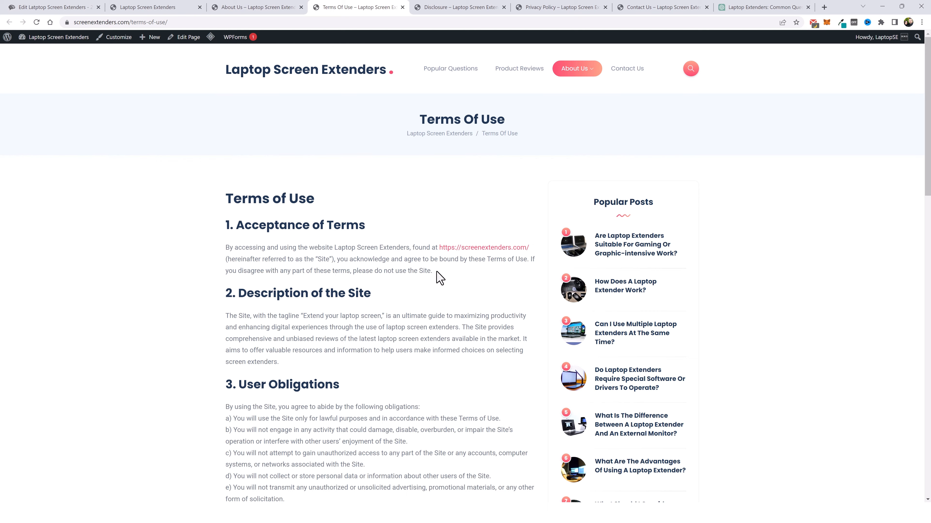
scroll(381, 342, down, 2)
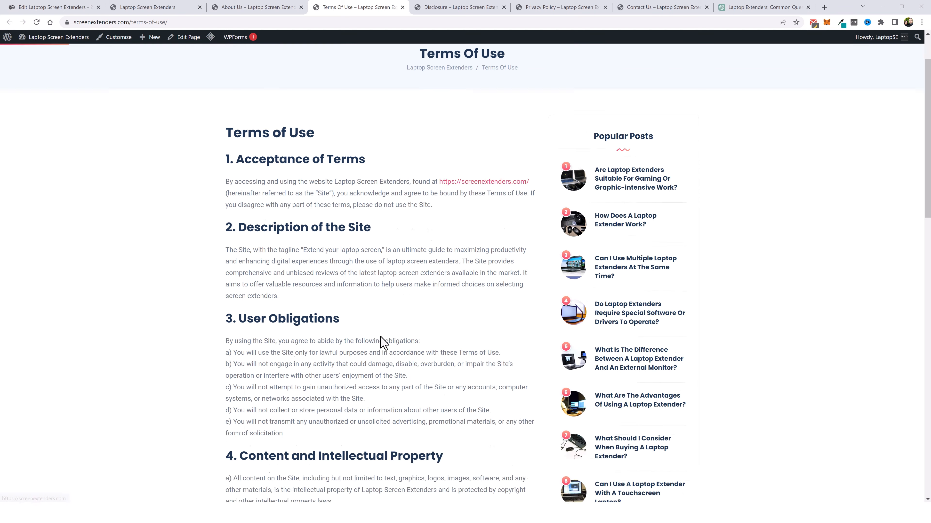
scroll(381, 342, down, 13)
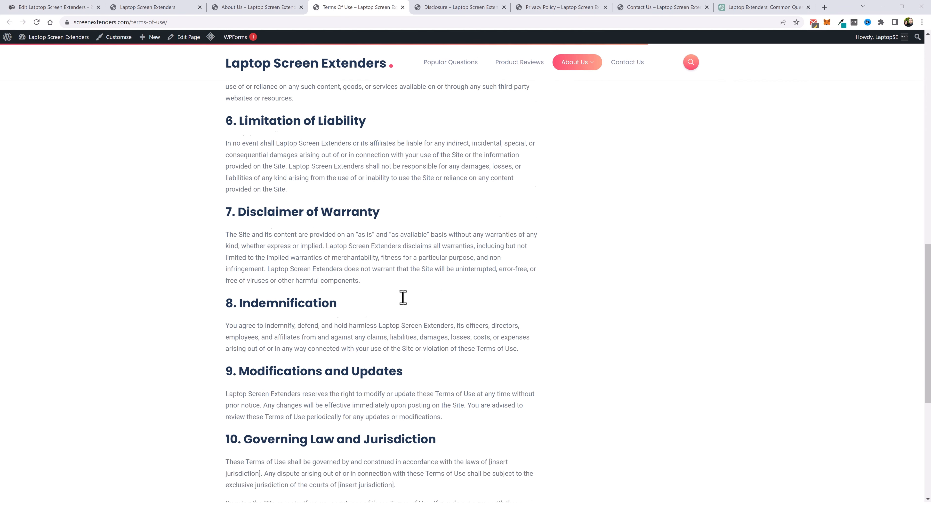
scroll(402, 298, down, 6)
Review the Disclosure, Privacy Policy and Contact Us pages.
click(459, 8)
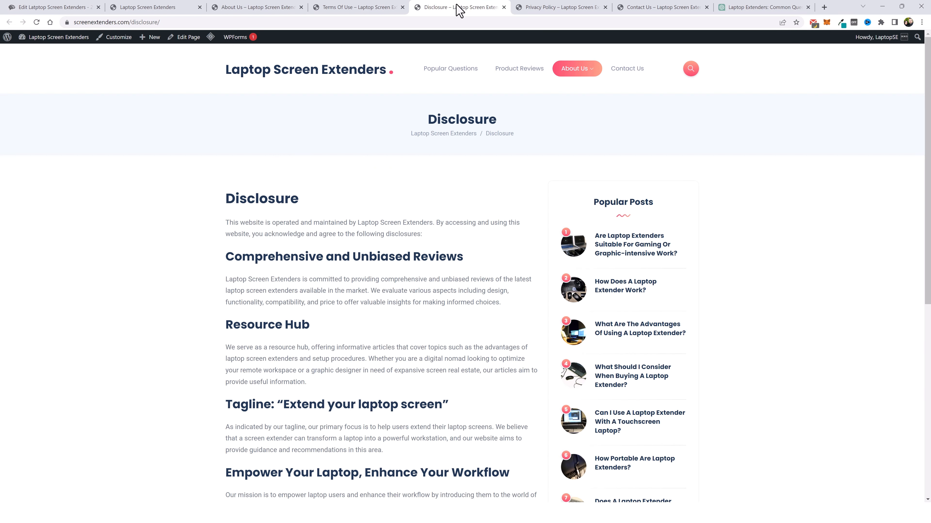
scroll(360, 233, down, 5)
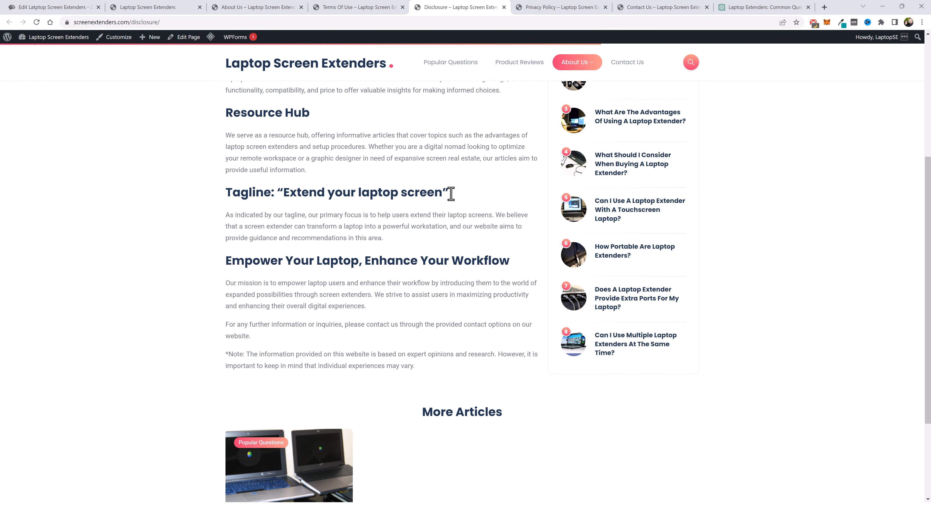
click(555, 9)
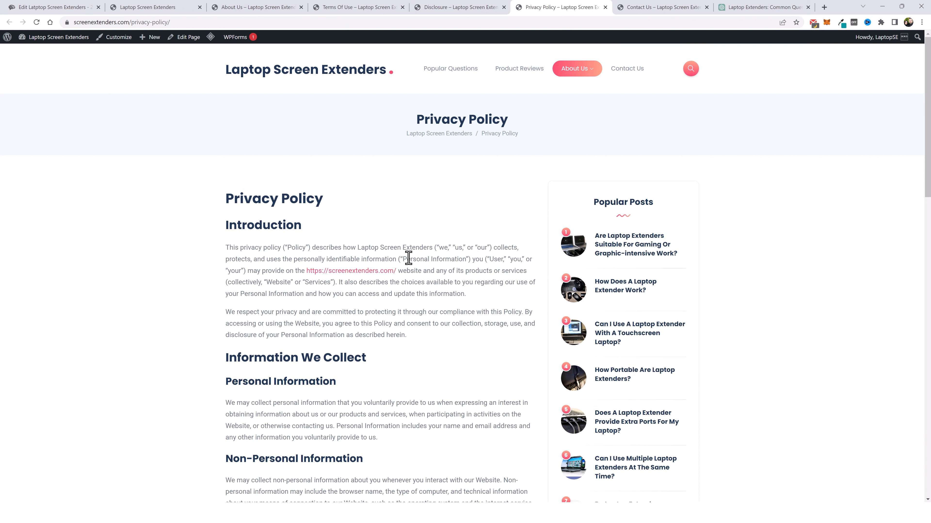
key(ctrl+Tab)
scroll(315, 319, down, 3)
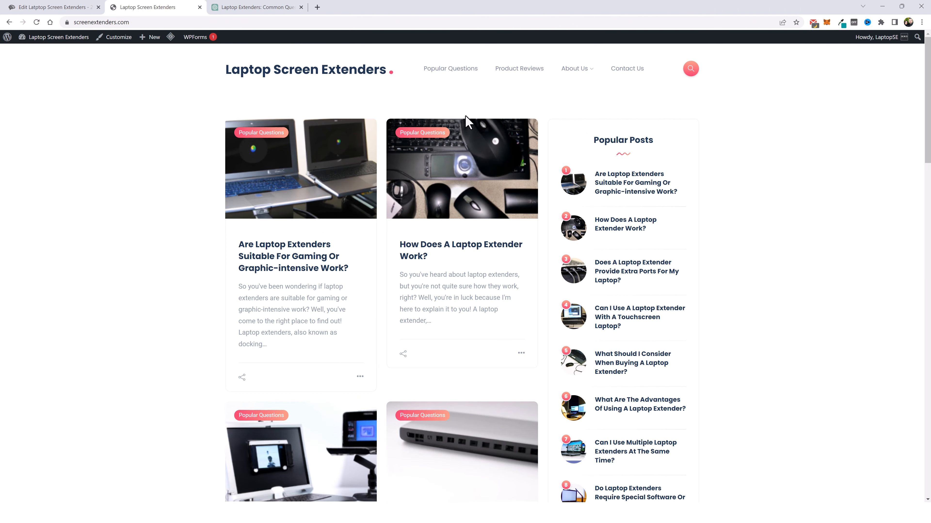
From the Popular Questions category, open the article comparing a laptop extender with an external monitor and examine its introduction and embedded video.
click(446, 71)
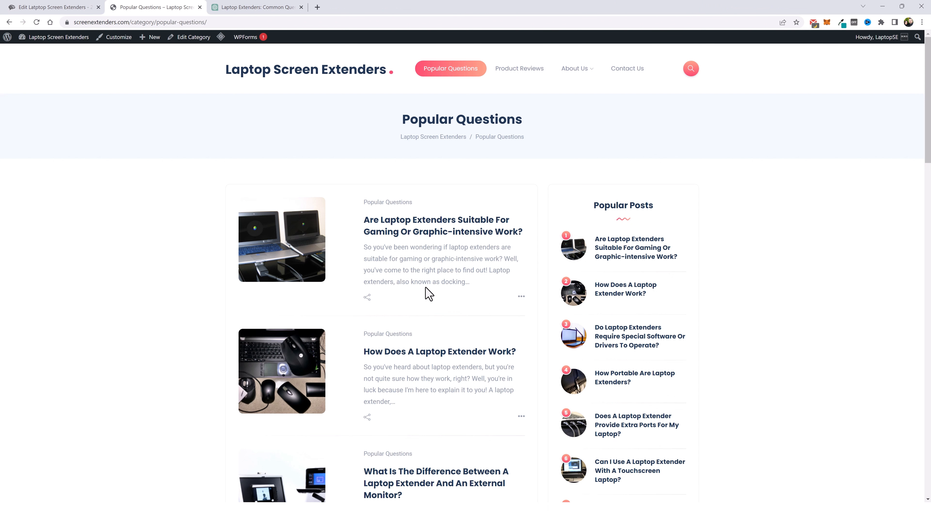
scroll(447, 308, down, 2)
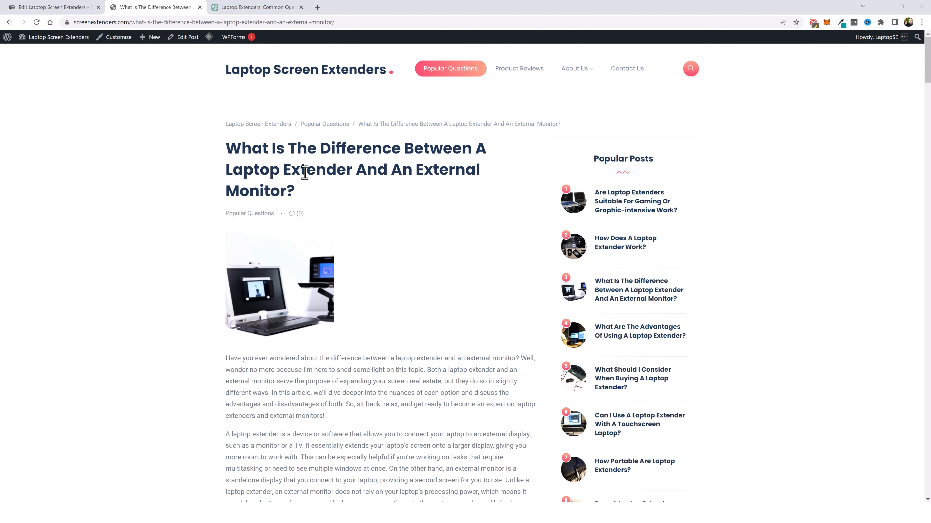
scroll(424, 222, down, 5)
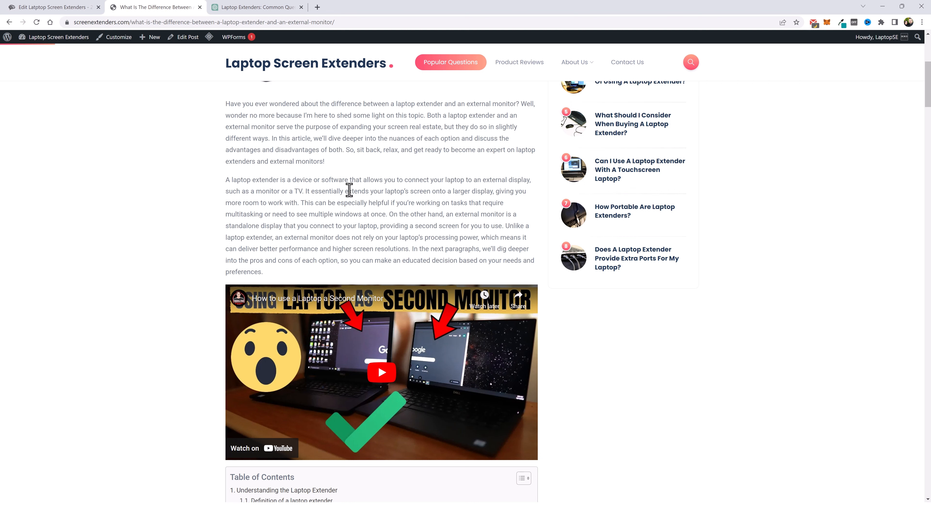
scroll(349, 190, down, 2)
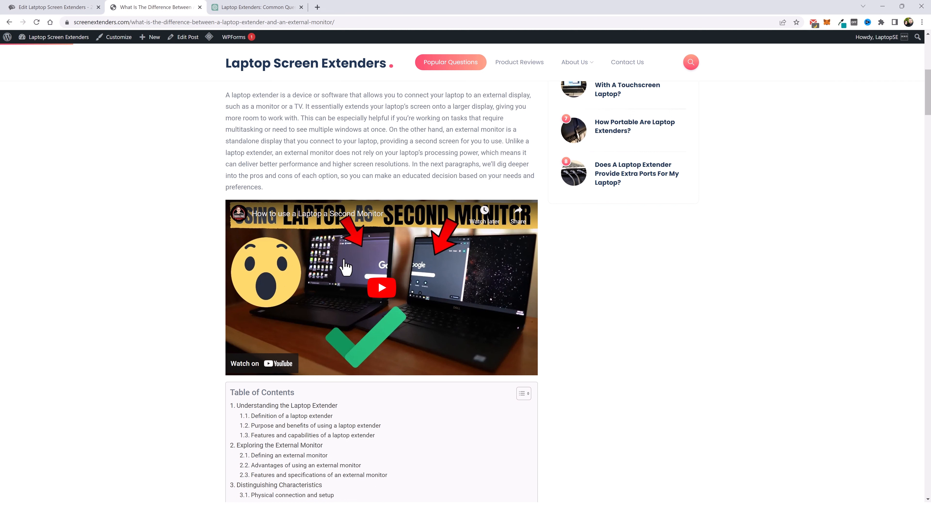
Examine the article's table of contents, section headings, body text, conclusion and tags.
scroll(147, 319, down, 6)
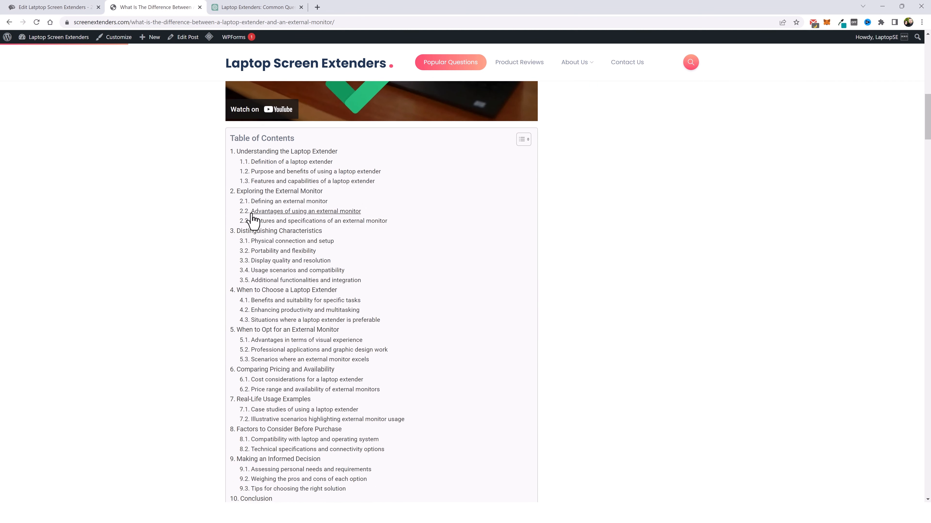
scroll(252, 220, down, 2)
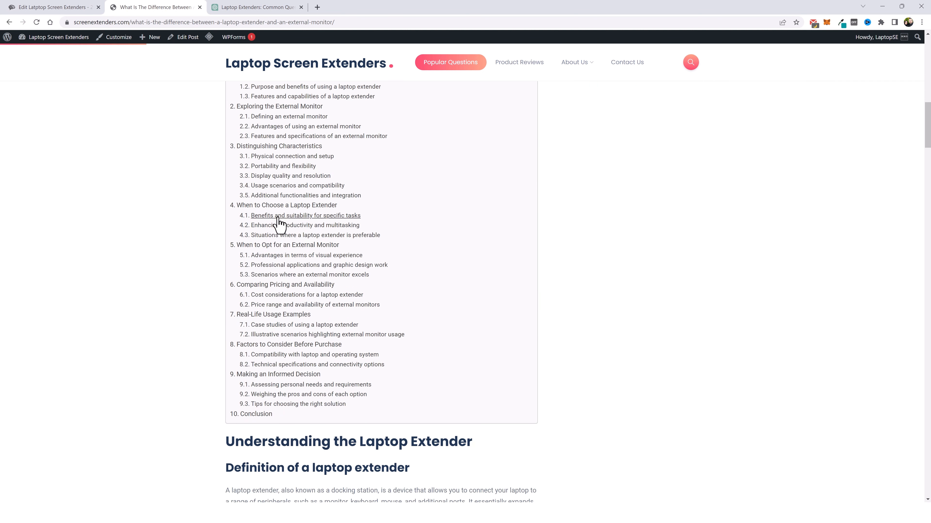
scroll(289, 220, up, 1)
scroll(293, 317, down, 5)
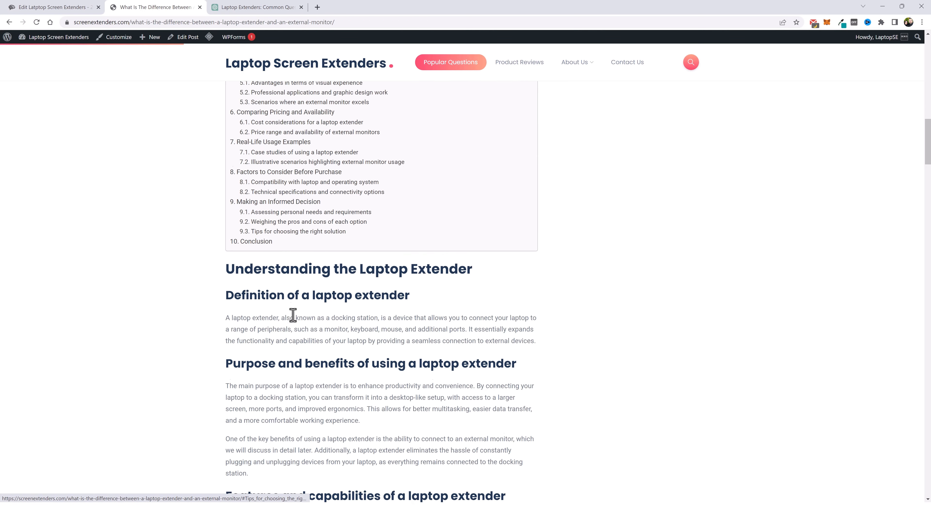
scroll(293, 317, down, 15)
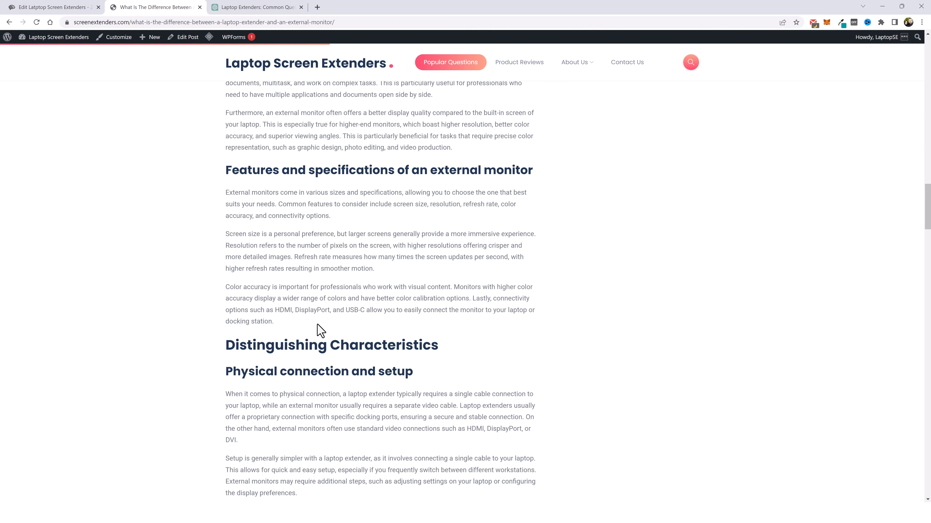
scroll(317, 326, down, 15)
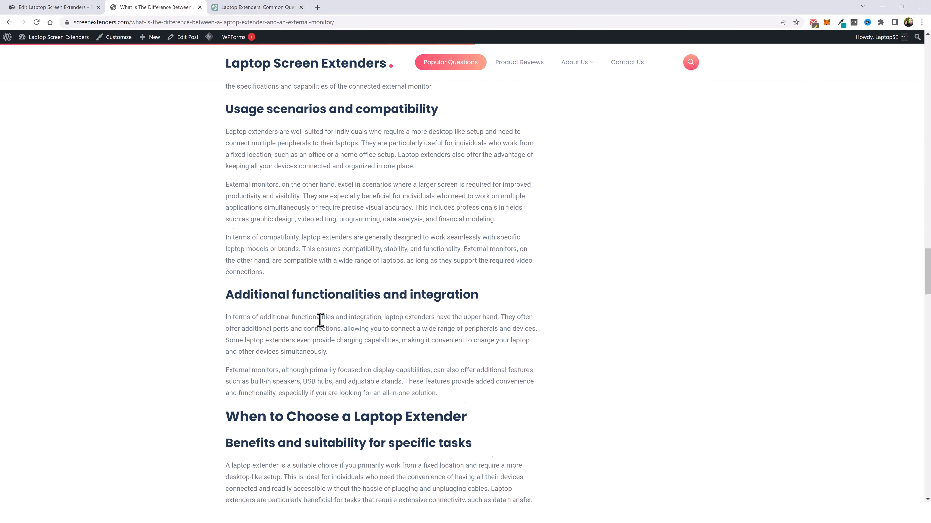
scroll(320, 319, down, 20)
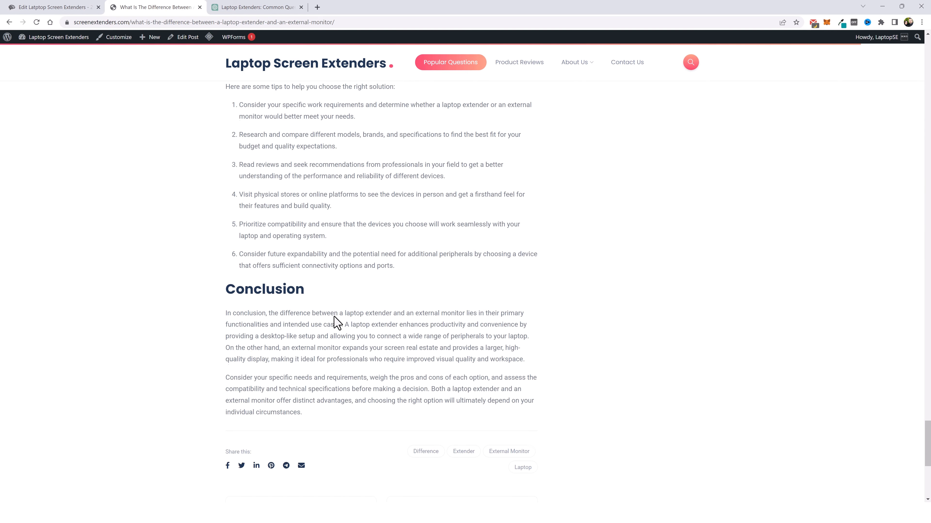
scroll(338, 322, down, 3)
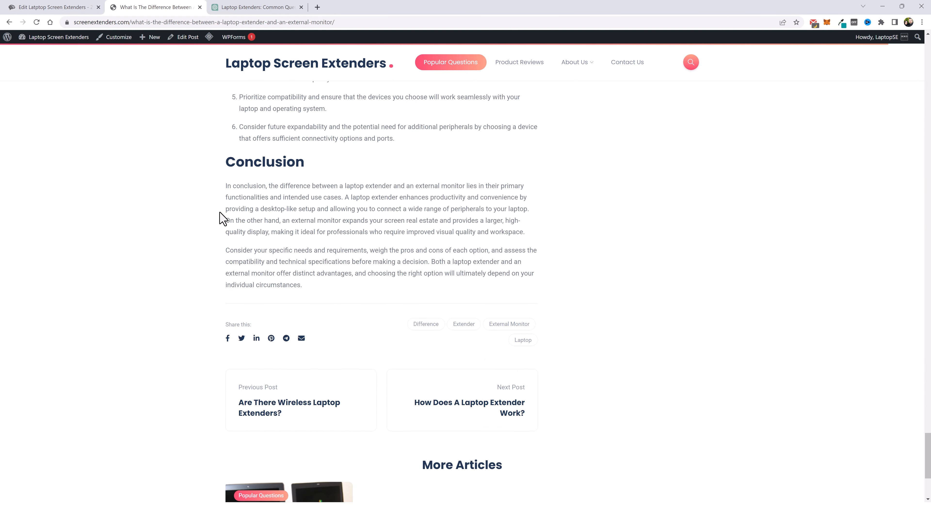
Open the site's Product Reviews category, and look through the Amazon search results for screen extenders.
click(513, 64)
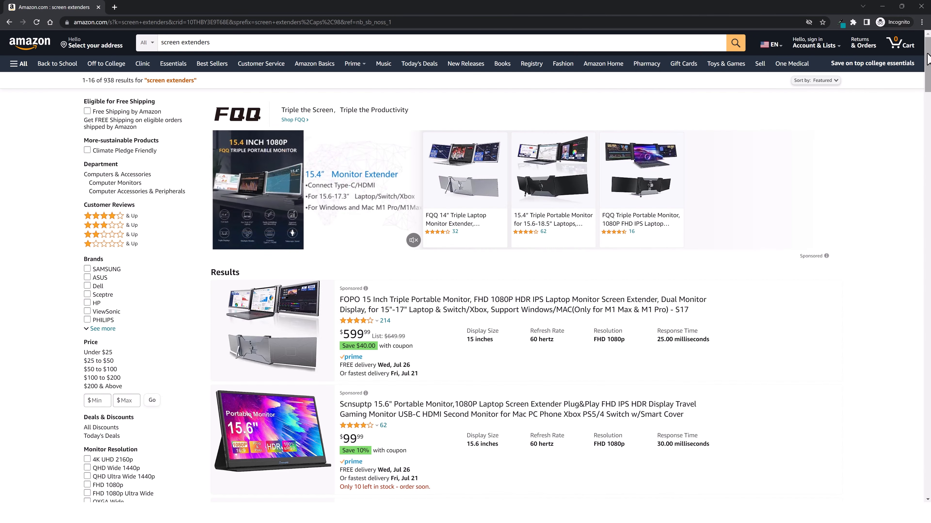
drag(927, 58, 921, 386)
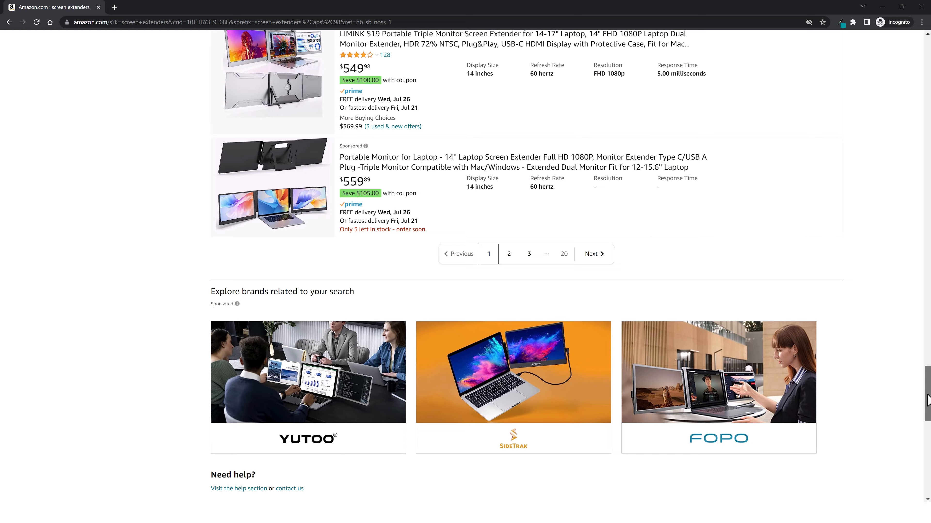
drag(928, 401, 928, 369)
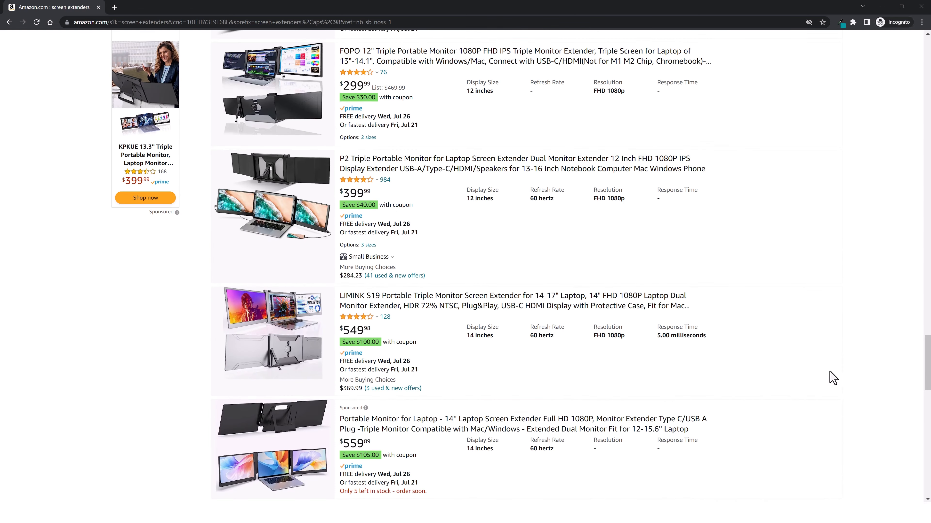
drag(927, 372, 903, 70)
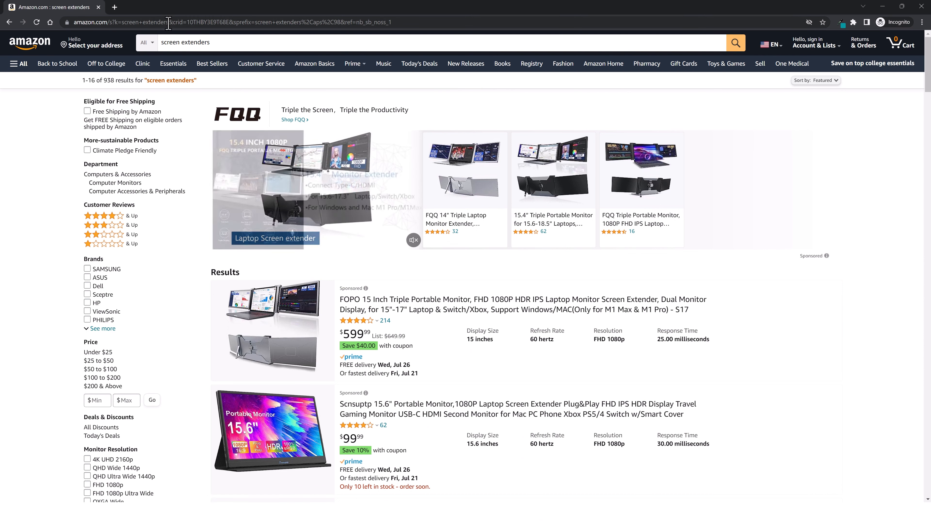
Copy the Amazon search URL up to "screen+extenders", without its tracking parameters, and switch to the AIWiseMind campaign form.
click(154, 23)
drag(154, 22, 158, 34)
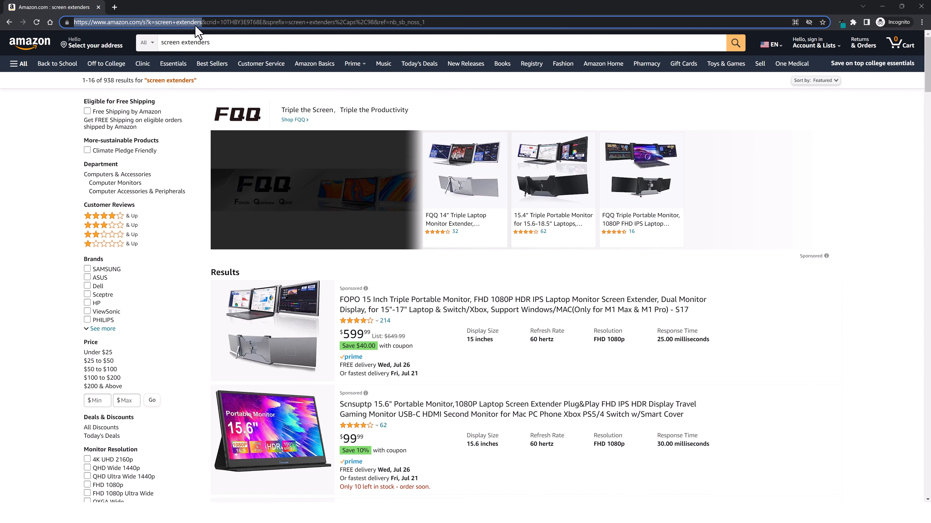
right_click(173, 27)
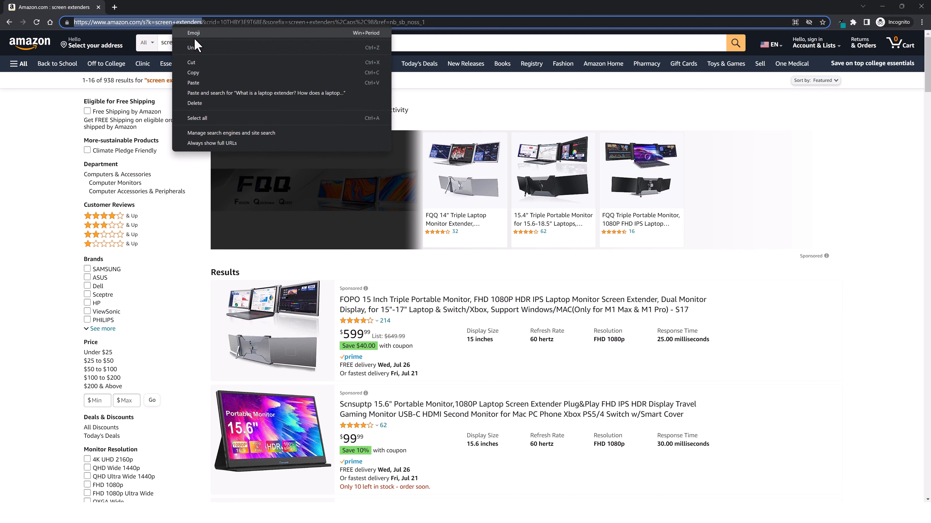
click(194, 73)
key(alt+Tab)
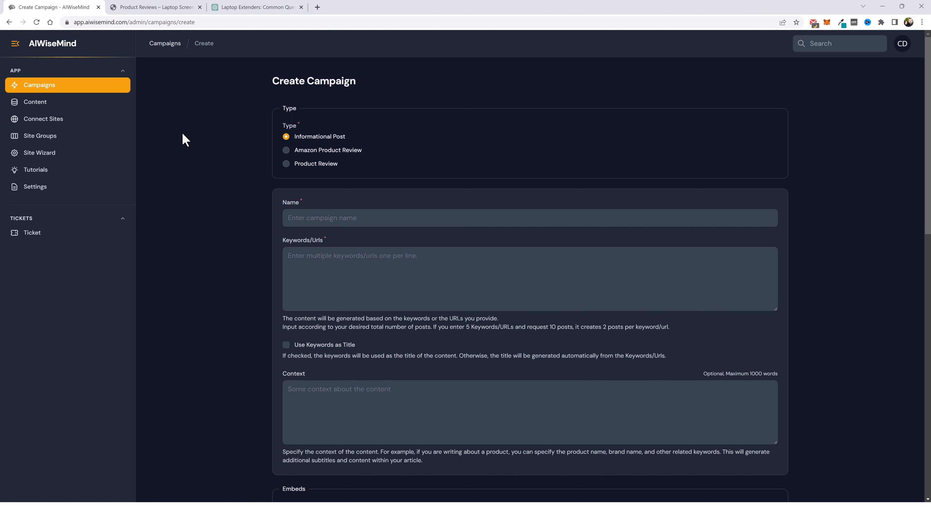
Make the campaign an Amazon Product Review, use the copied Amazon search URL as its source, and name it "Laptop Extenders 100".
click(286, 150)
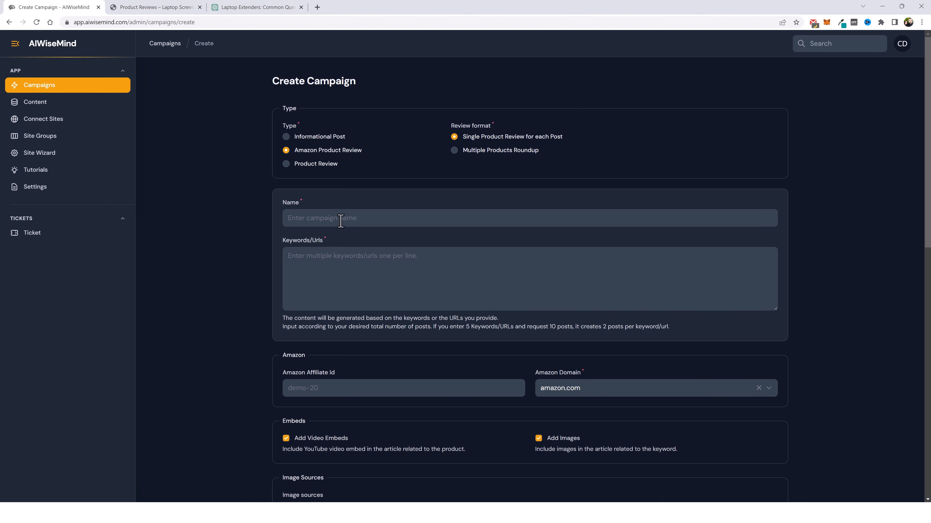
click(318, 265)
key(ctrl+v)
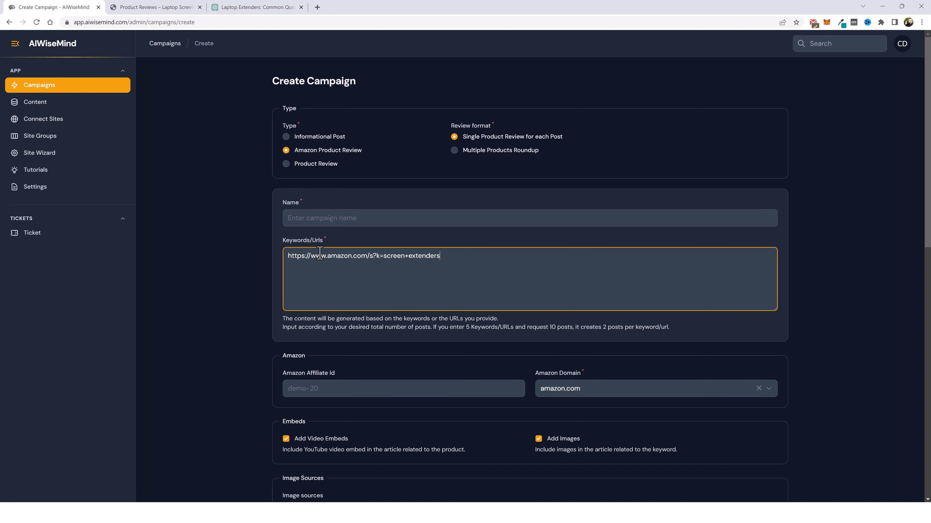
click(321, 216)
key(ctrl+v)
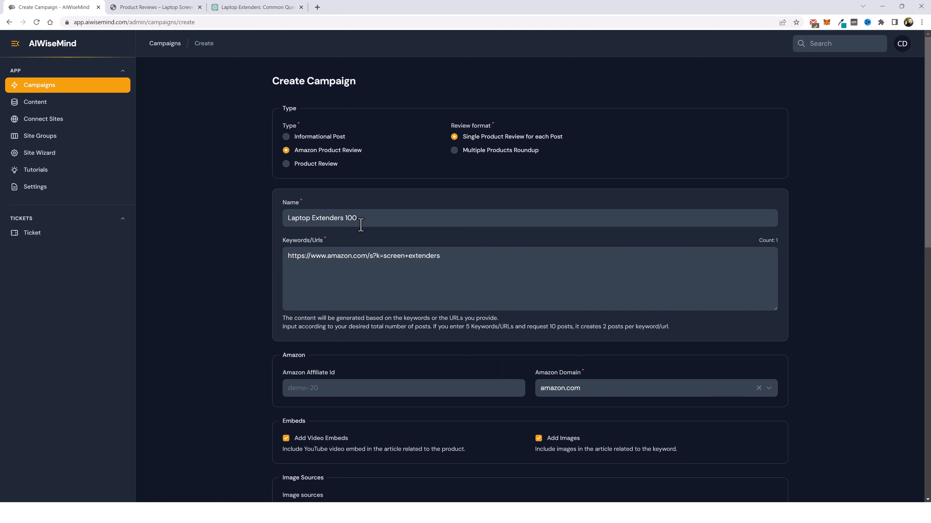
Enter the Amazon affiliate ID and check the available Amazon domains, keeping amazon.com.
scroll(223, 322, down, 5)
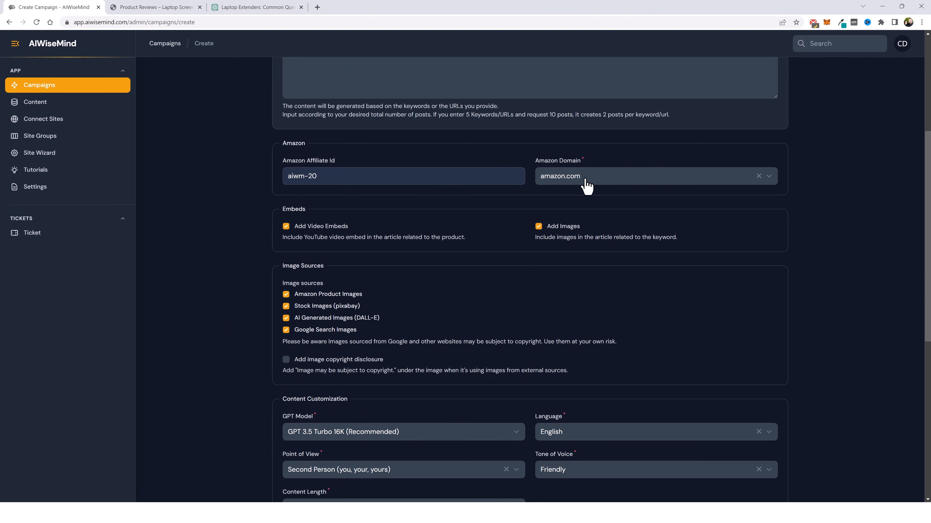
click(585, 181)
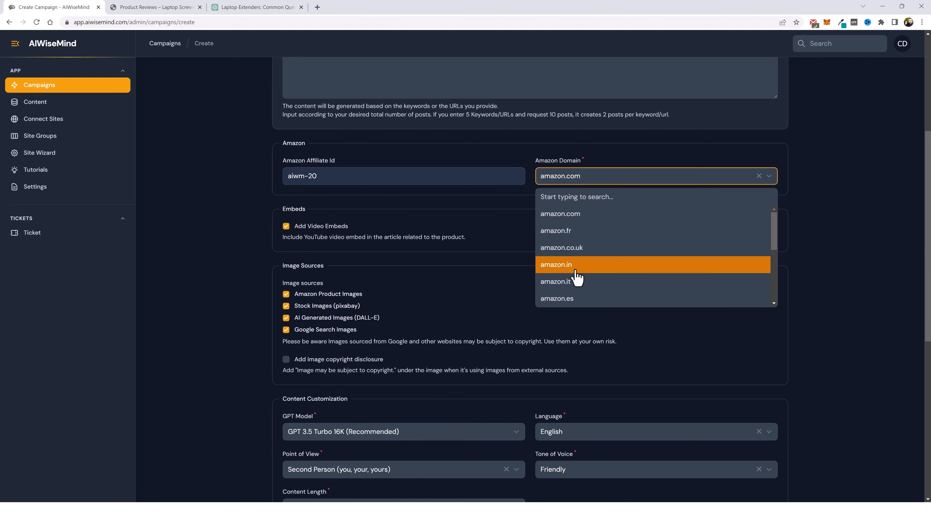
click(622, 158)
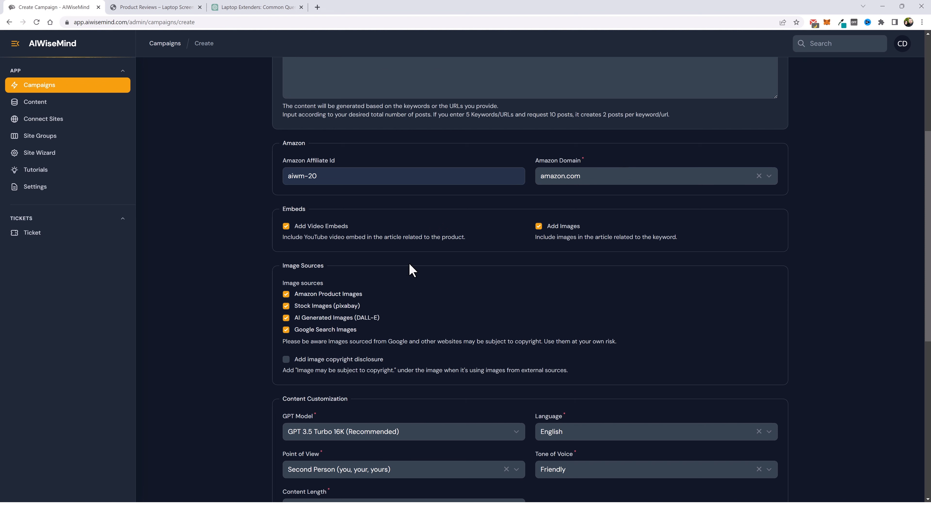
Restrict the image sources to Amazon Product Images by disabling stock, AI-generated and Google Search images.
scroll(403, 262, down, 3)
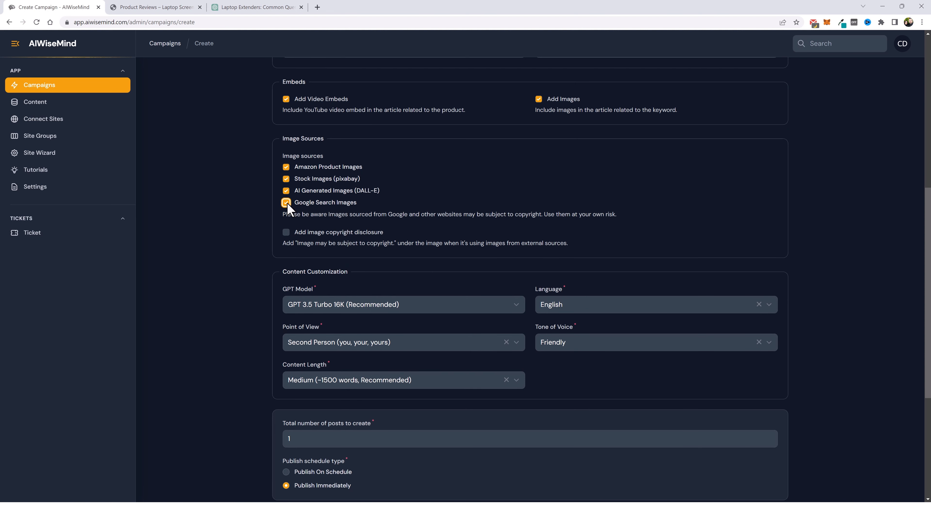
click(286, 190)
scroll(244, 290, down, 3)
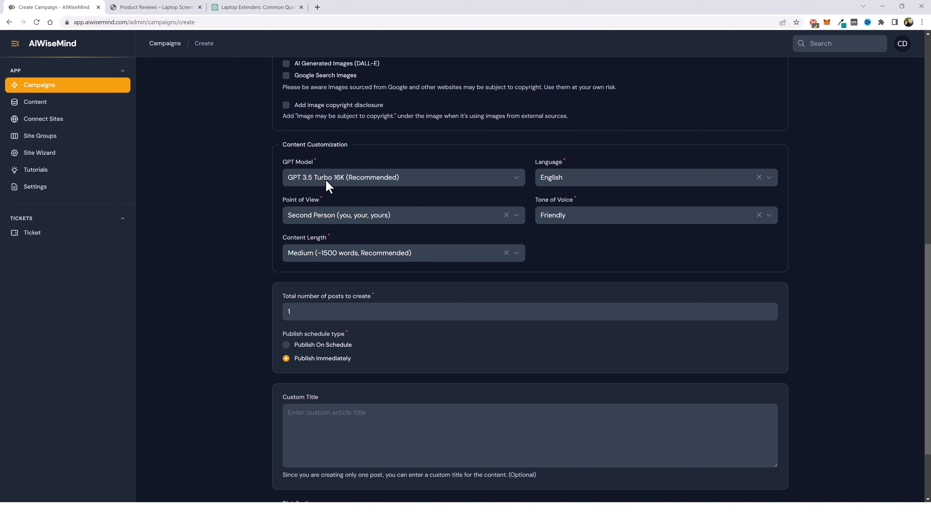
Set the total number of posts to create to 100.
scroll(270, 264, down, 3)
scroll(270, 264, up, 3)
click(324, 335)
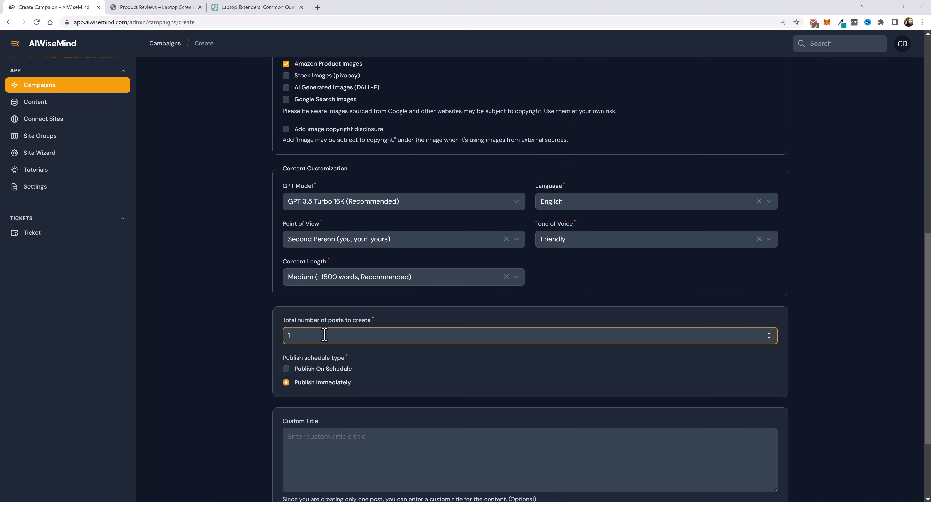
text(00)
click(256, 295)
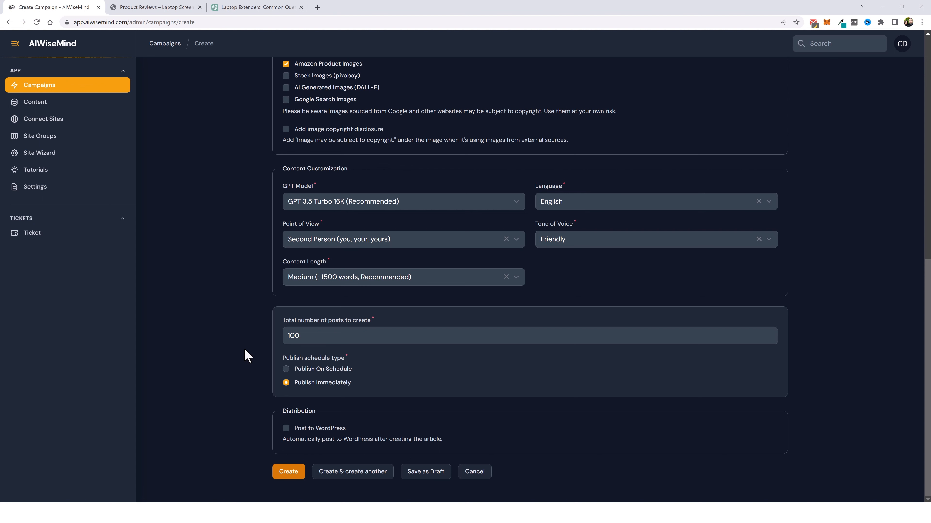
Enable posting to the Laptop Screen Extenders WordPress site, and replace automatic category generation with the Product Reviews category.
click(286, 428)
scroll(316, 308, down, 5)
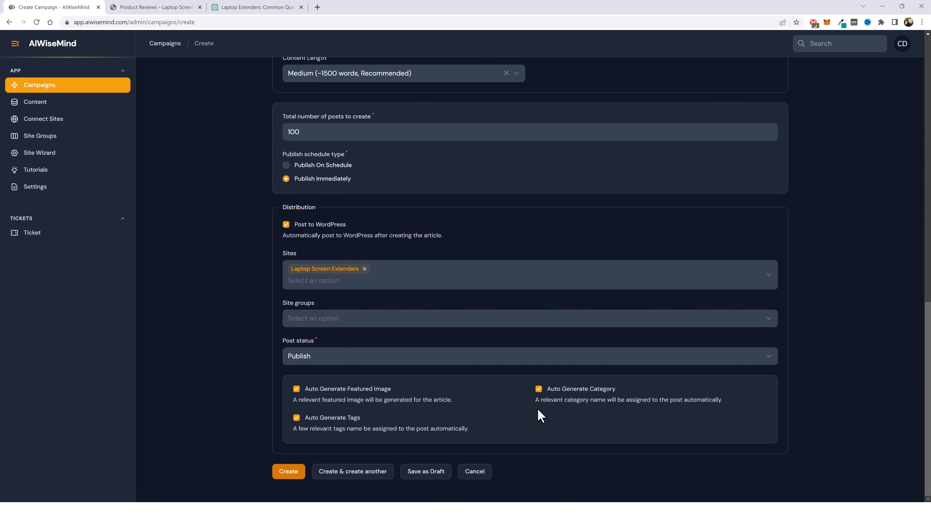
click(538, 389)
scroll(462, 392, down, 3)
click(418, 389)
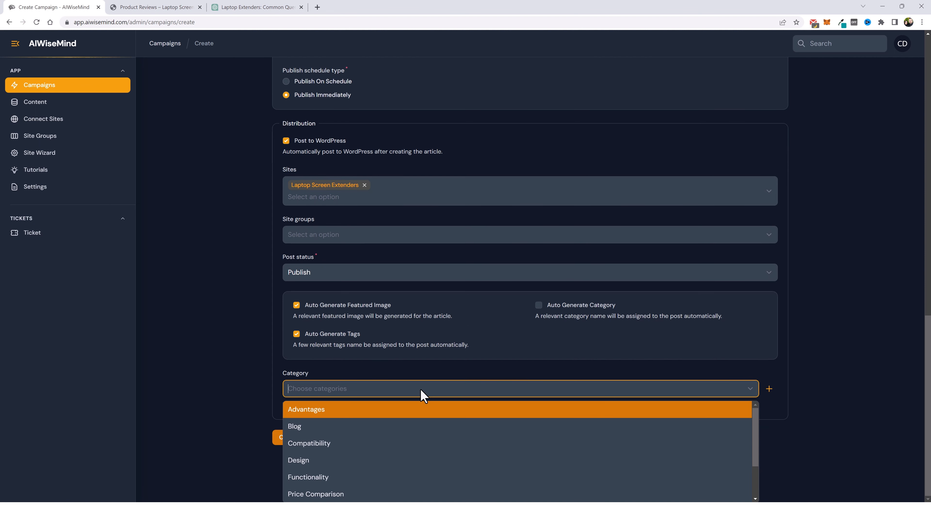
scroll(411, 424, down, 3)
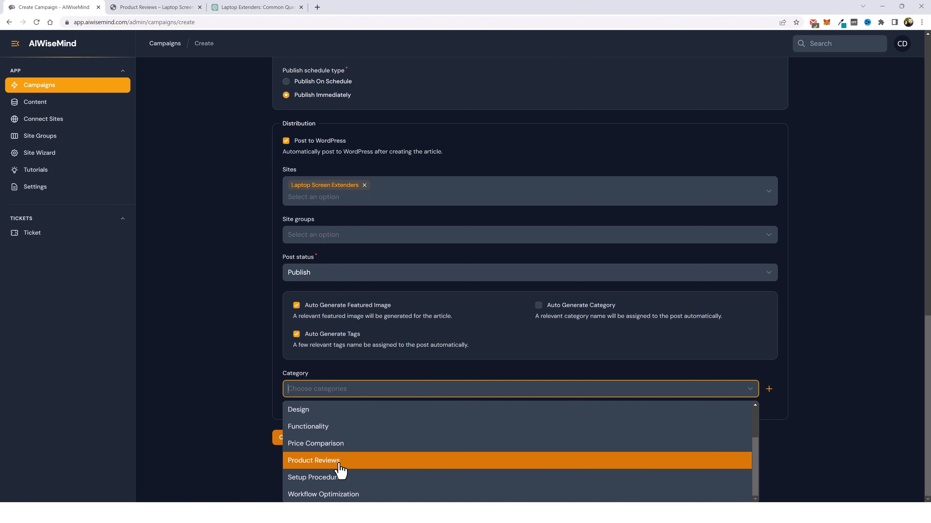
click(329, 461)
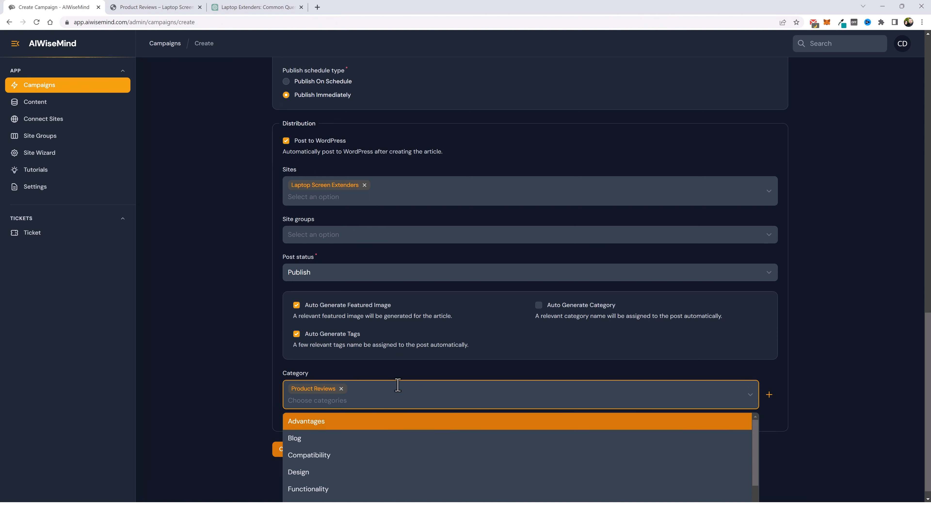
click(412, 360)
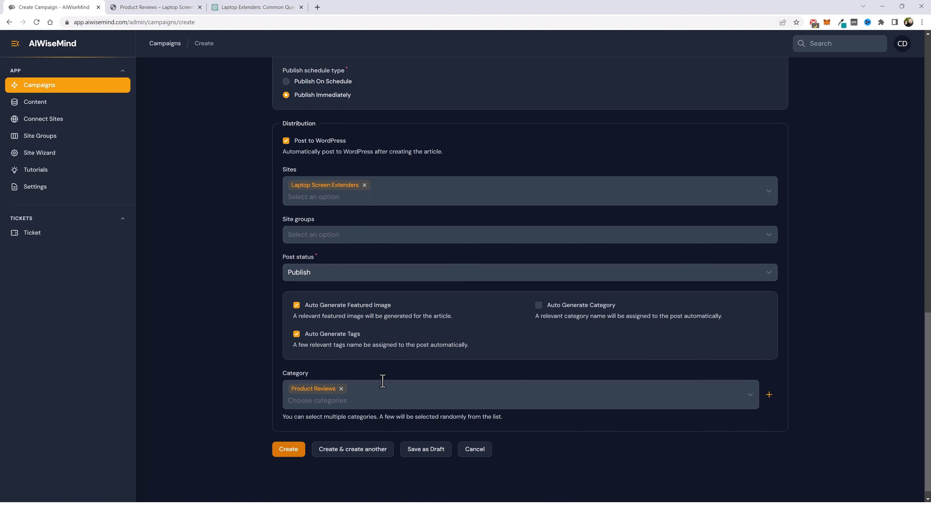
Schedule publishing at 5 posts every day and create the campaign.
scroll(382, 380, up, 5)
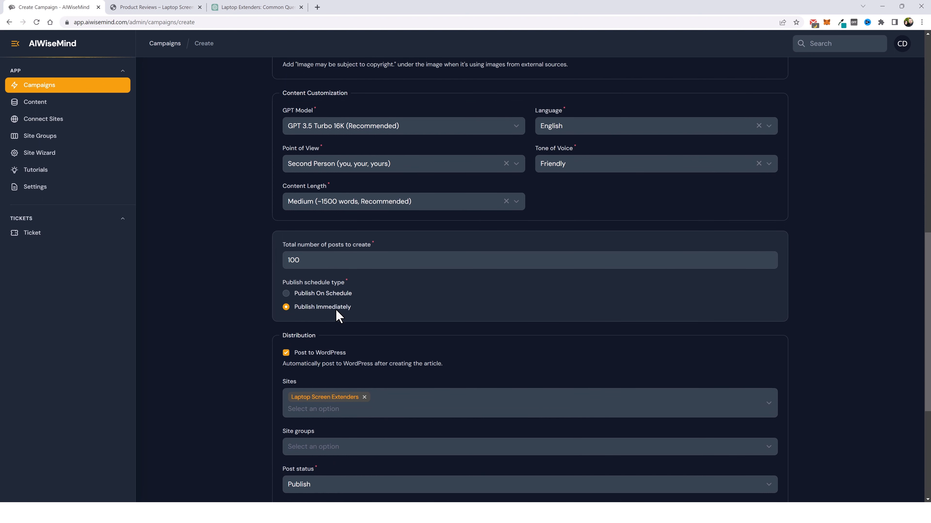
click(286, 294)
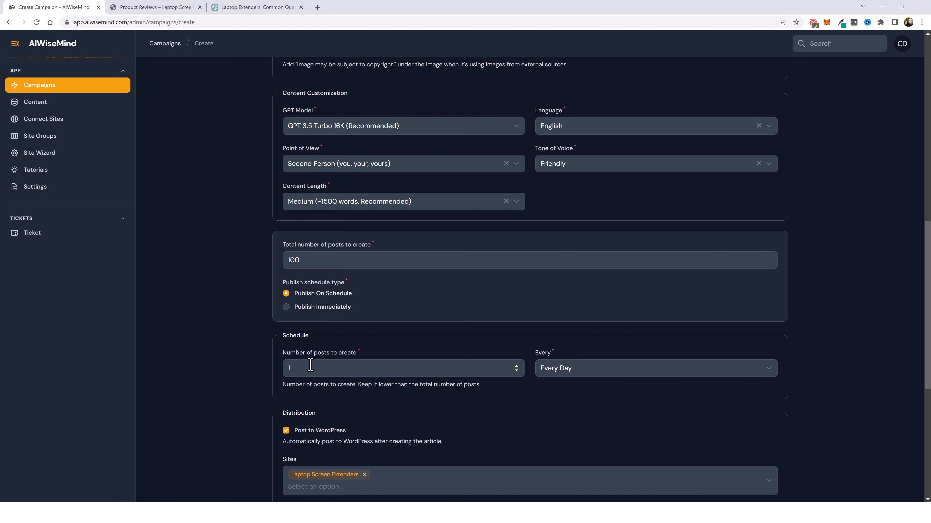
drag(310, 366, 278, 370)
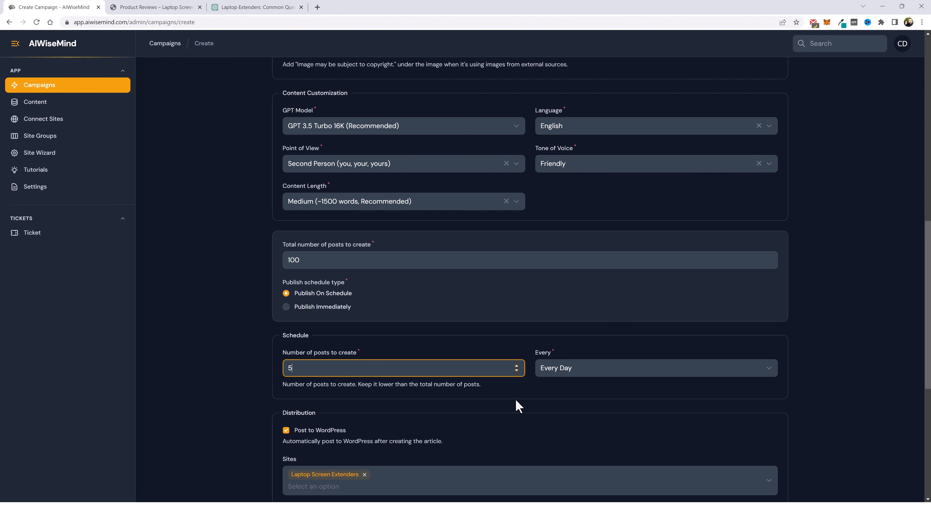
click(511, 407)
scroll(469, 418, down, 7)
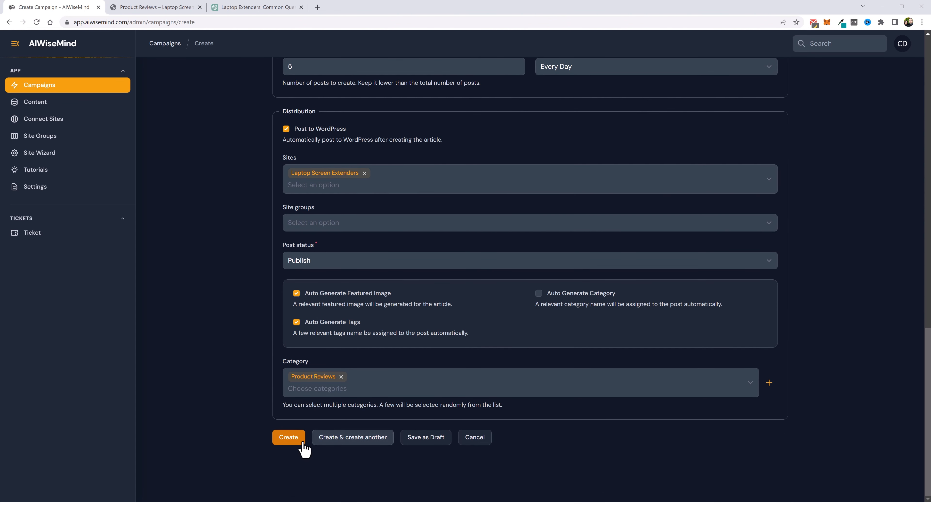
click(289, 444)
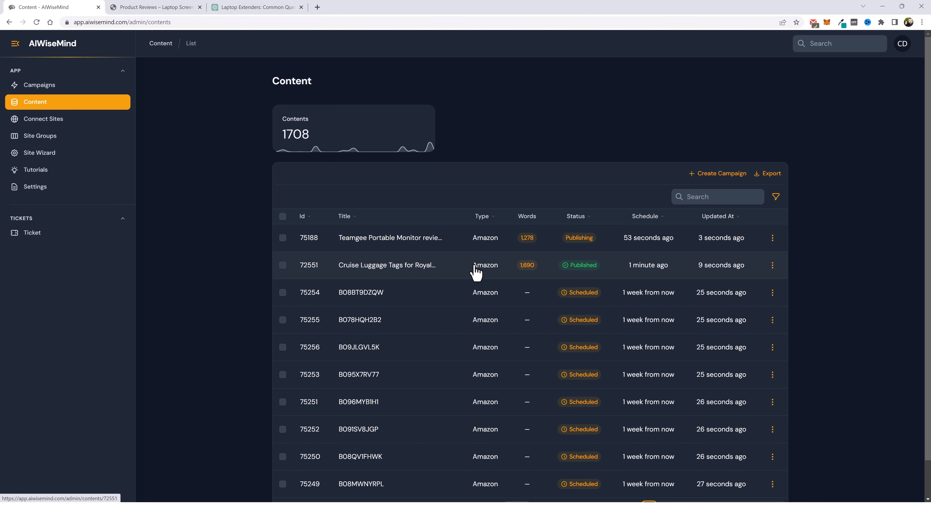
Check the statuses in the content list, reload it, and open the live post of the Teamgee Portable Monitor review.
scroll(468, 297, down, 1)
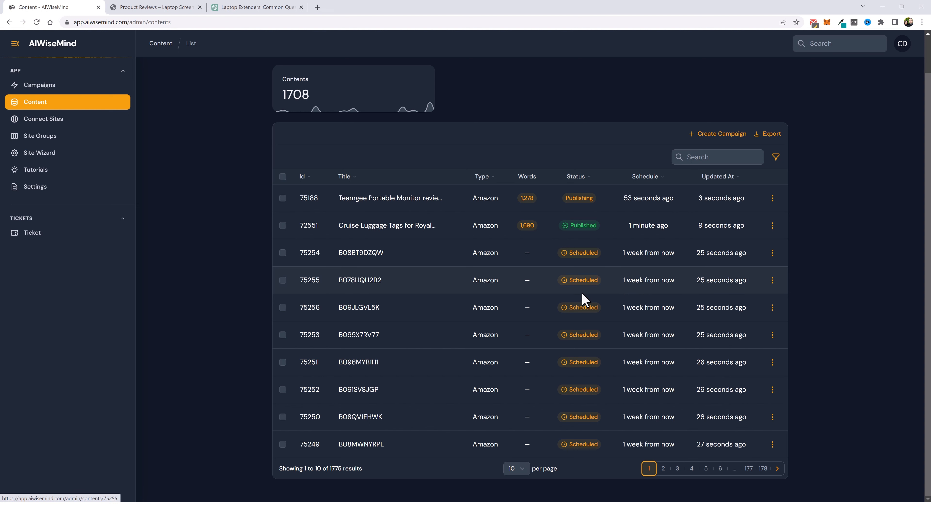
scroll(550, 323, up, 1)
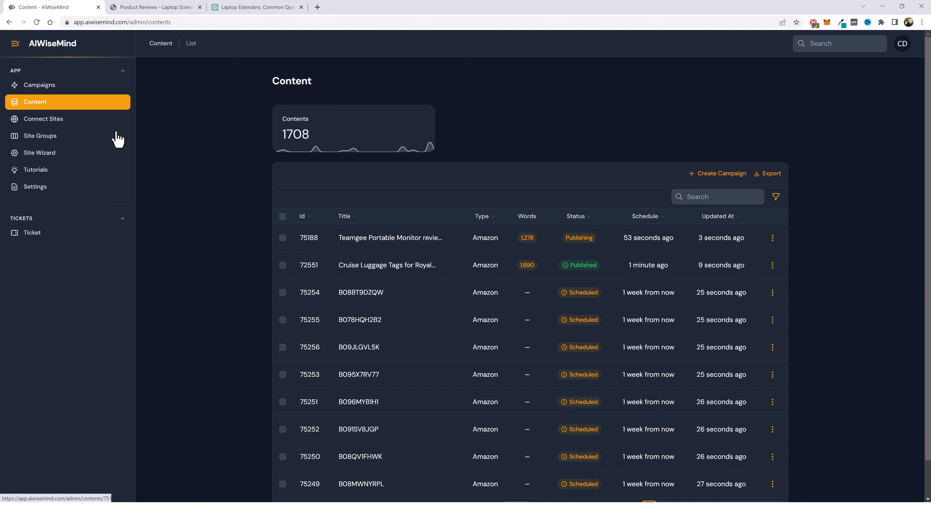
click(25, 106)
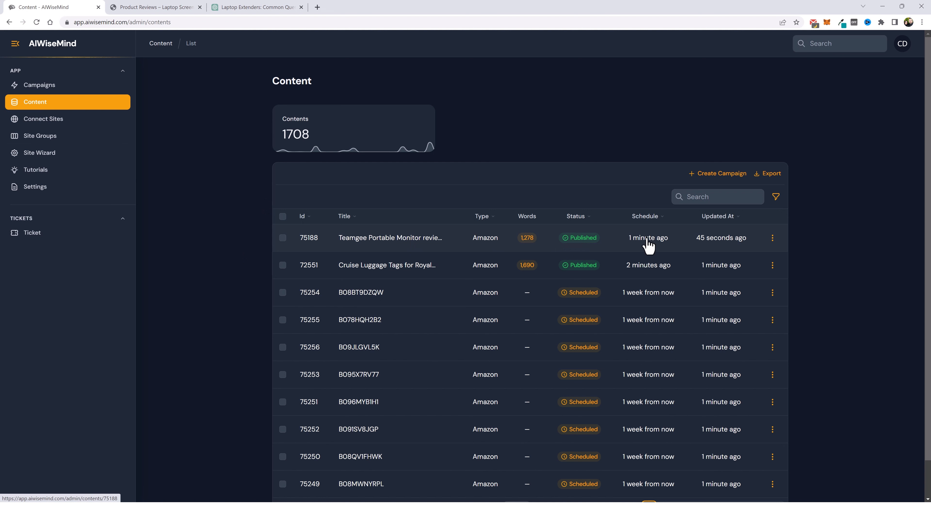
click(773, 244)
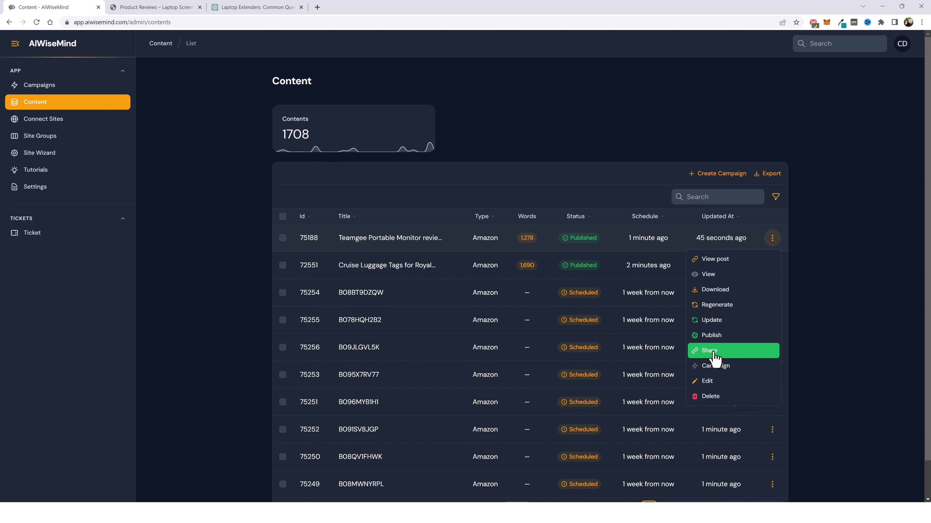
click(714, 260)
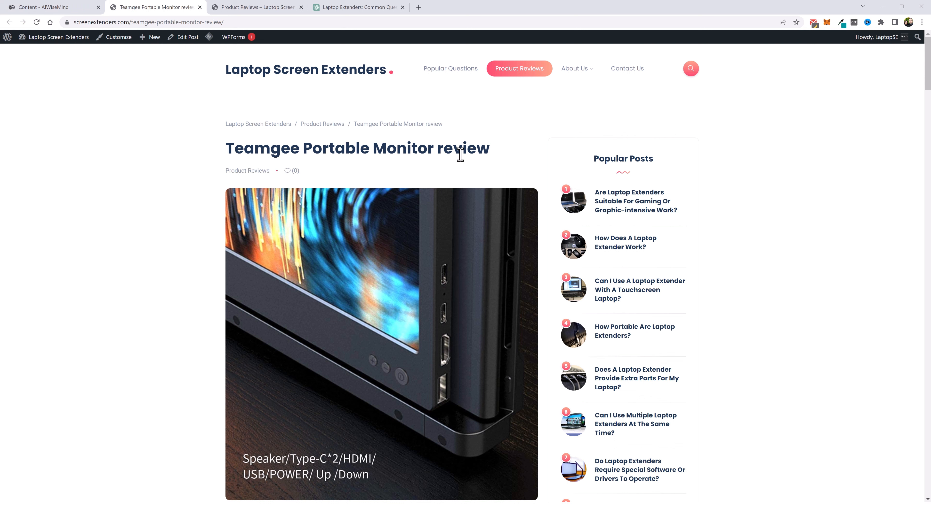
Examine the Teamgee review's featured image, introduction, product image with buy link, table of contents, feature and use sections, and embedded video.
scroll(208, 305, down, 2)
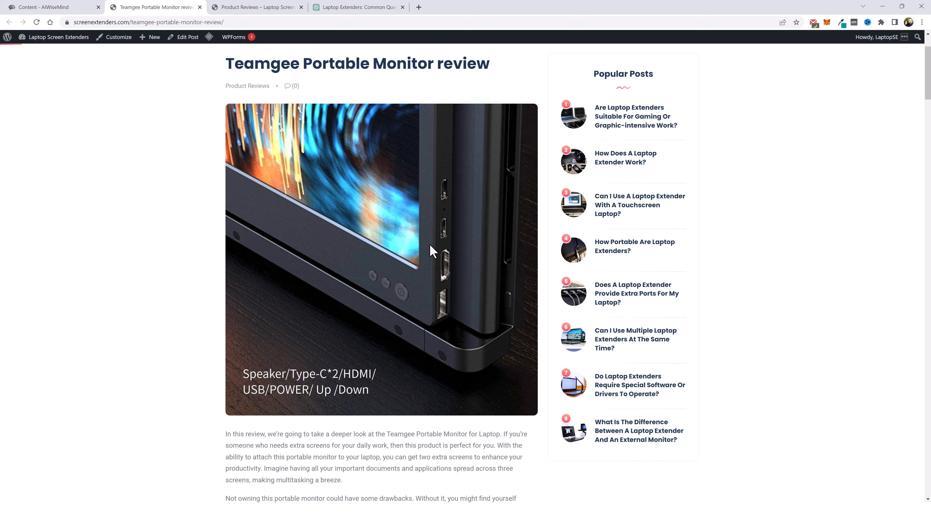
scroll(130, 322, down, 8)
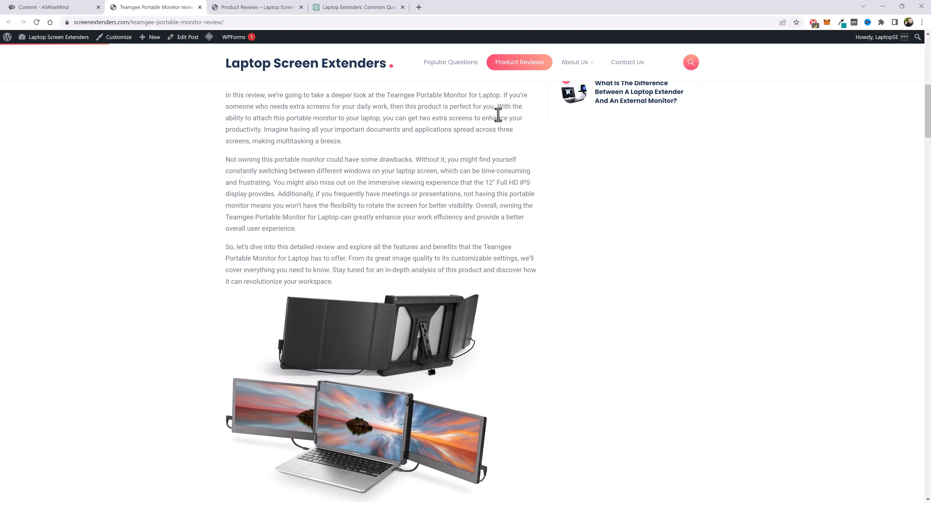
scroll(295, 165, down, 5)
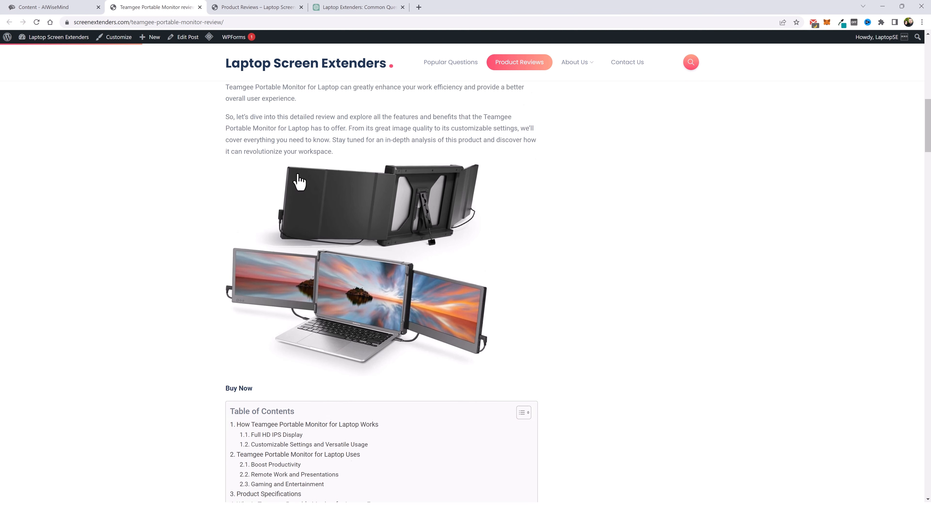
scroll(129, 277, down, 8)
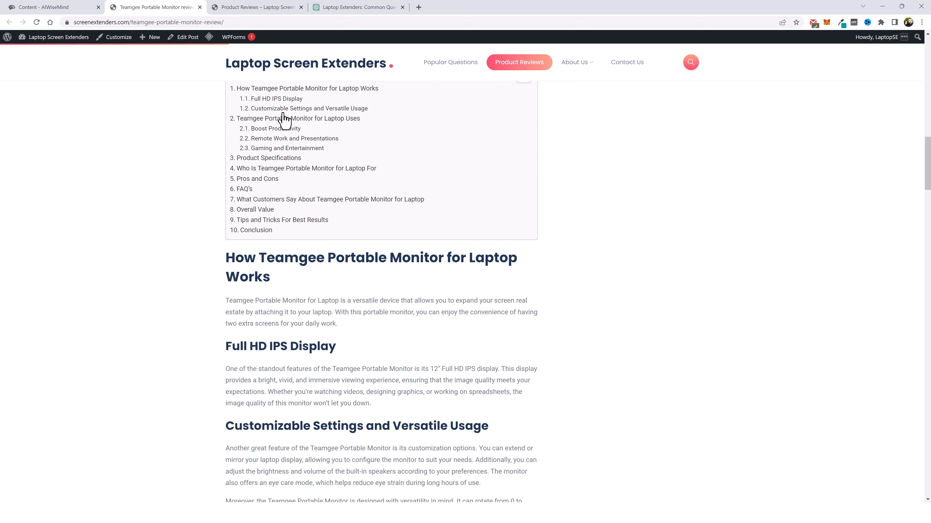
scroll(291, 190, up, 1)
scroll(176, 263, down, 4)
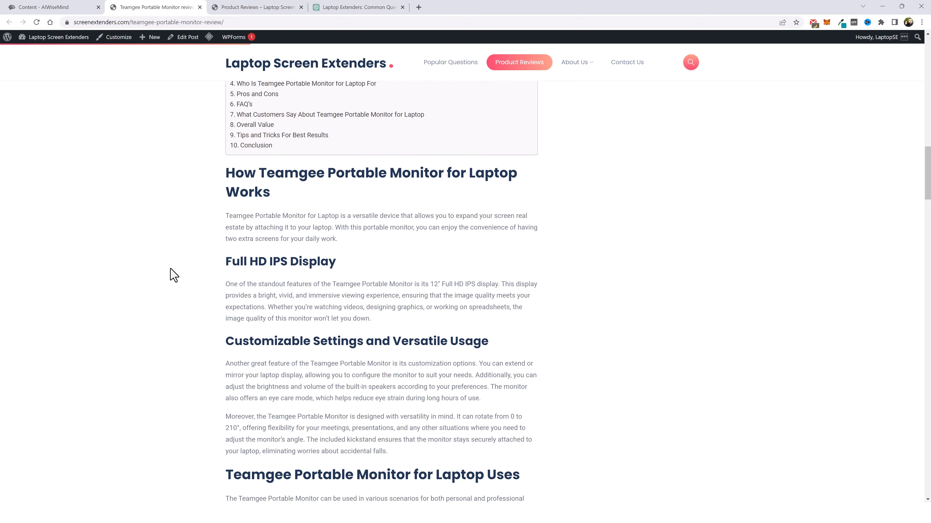
scroll(324, 289, down, 6)
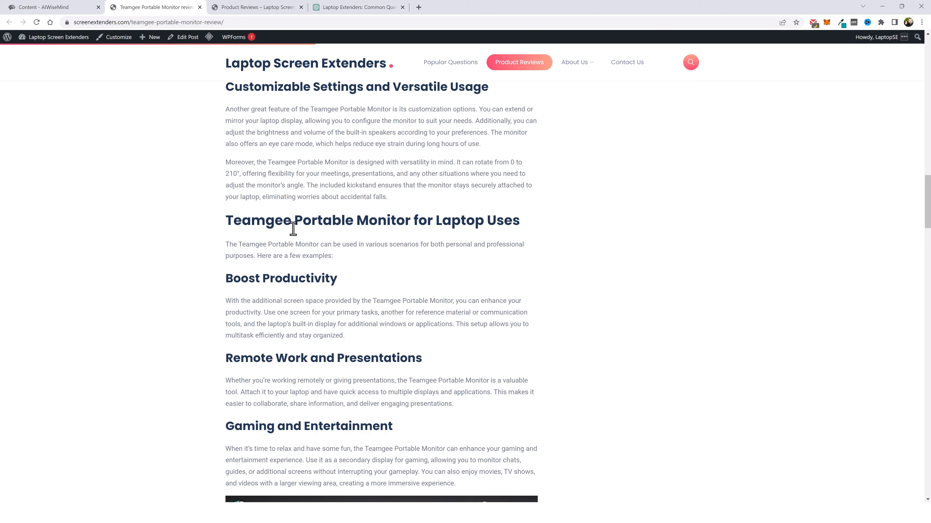
scroll(313, 324, down, 6)
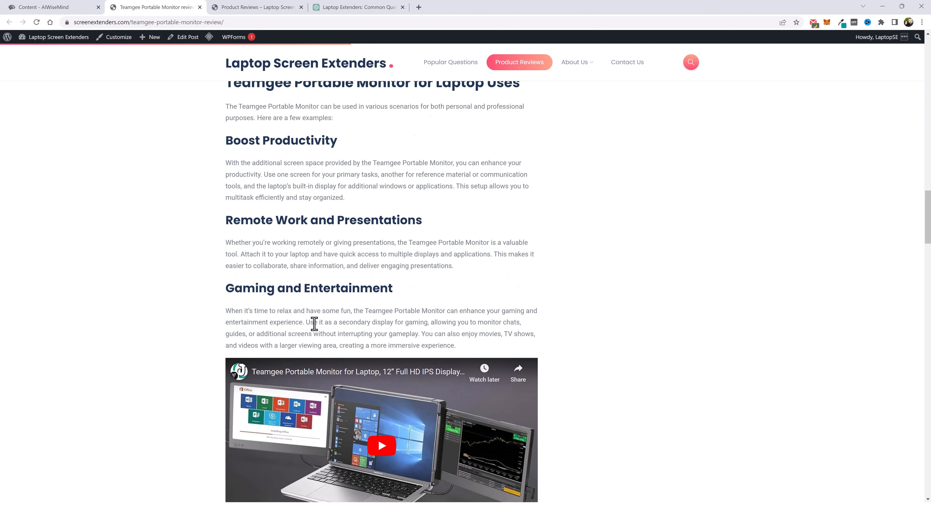
Examine the Teamgee review's specifications table, target audience, pros and cons, FAQs, customer opinions, overall value, tips and conclusion.
scroll(252, 220, down, 10)
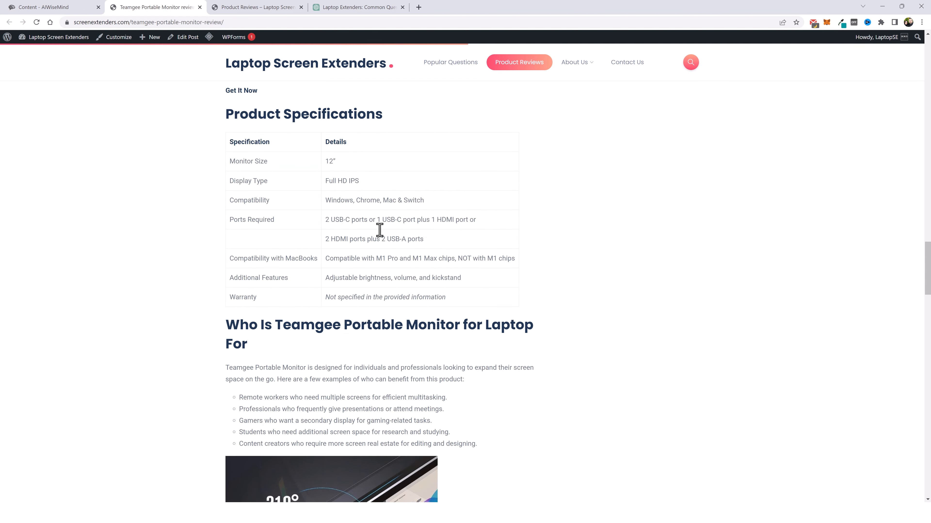
scroll(345, 205, up, 6)
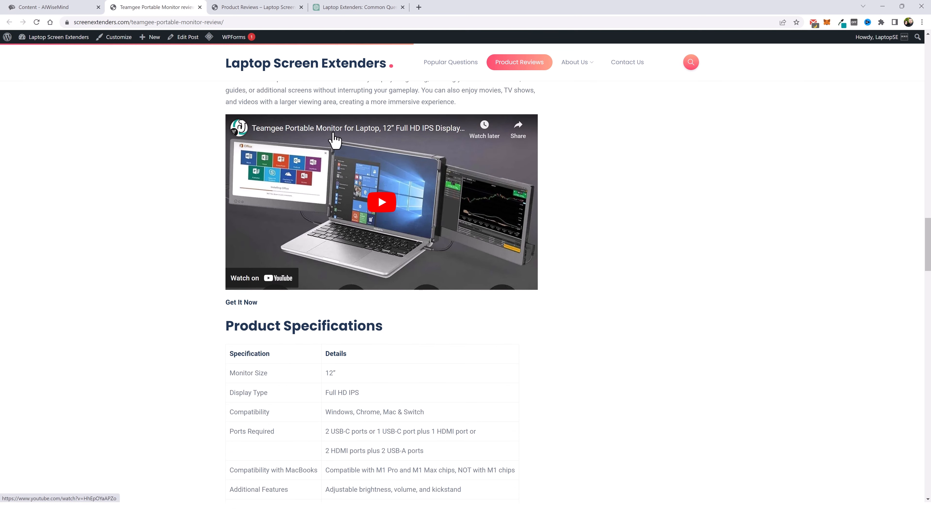
scroll(162, 323, down, 6)
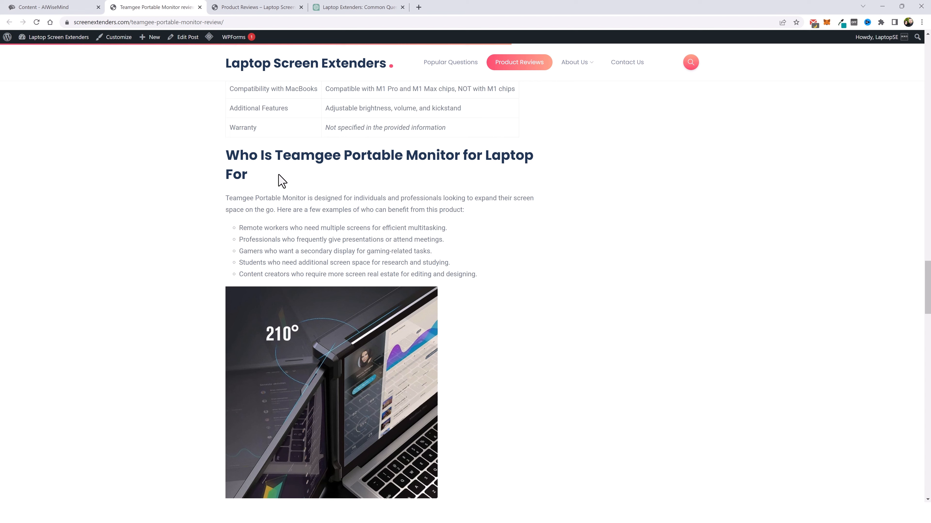
scroll(181, 290, down, 6)
scroll(177, 284, down, 13)
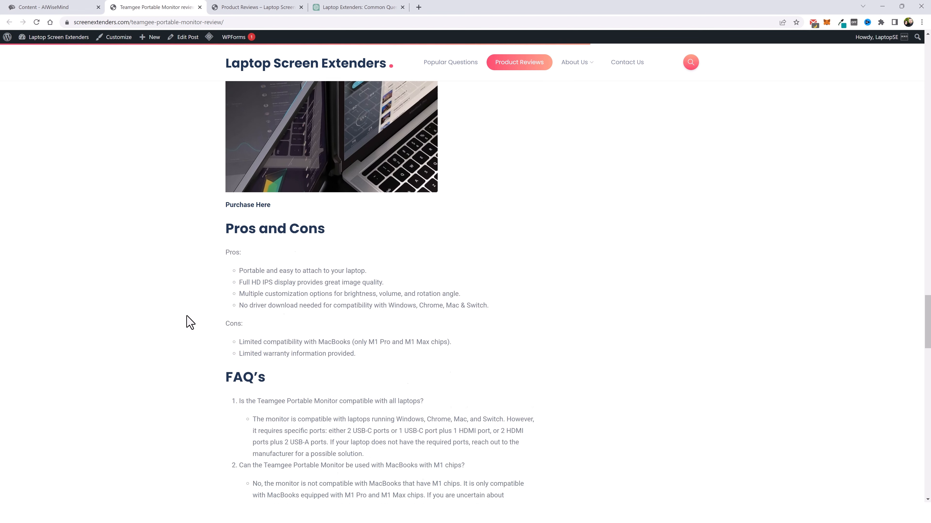
scroll(211, 319, down, 5)
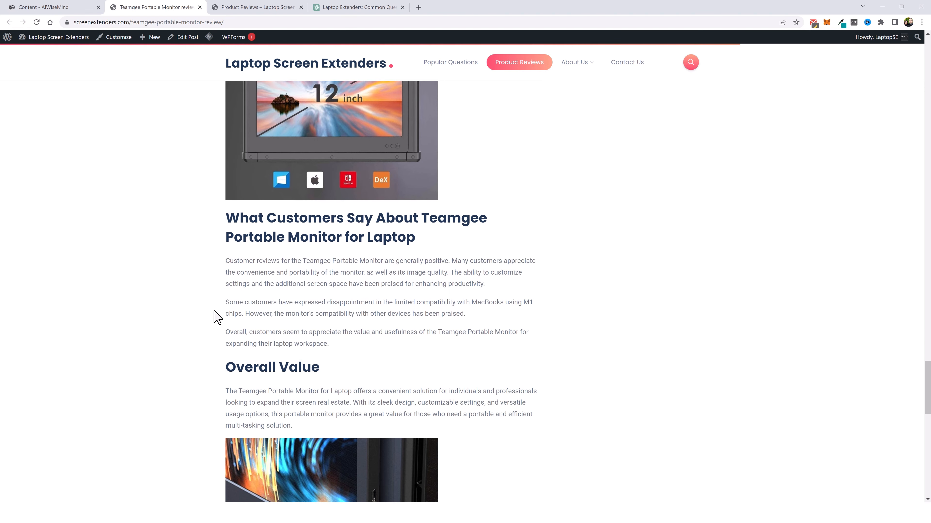
scroll(330, 300, down, 6)
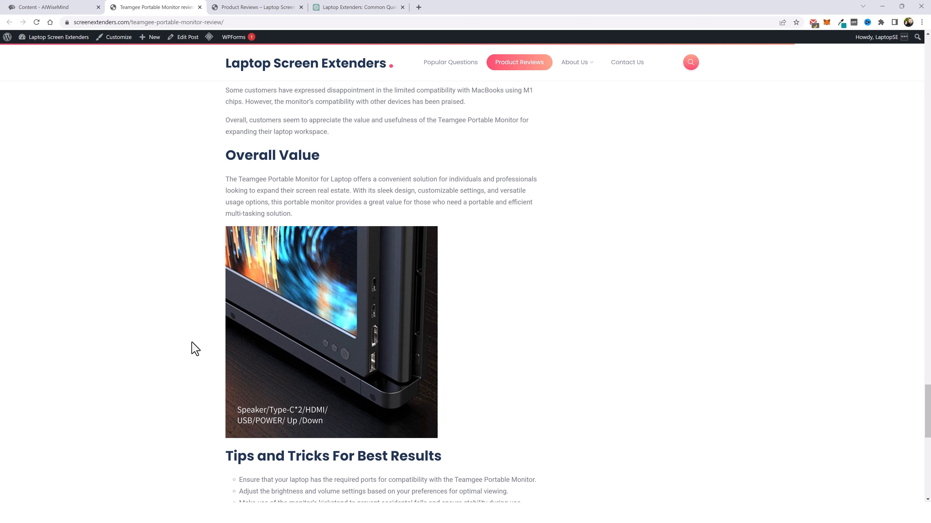
scroll(340, 228, down, 6)
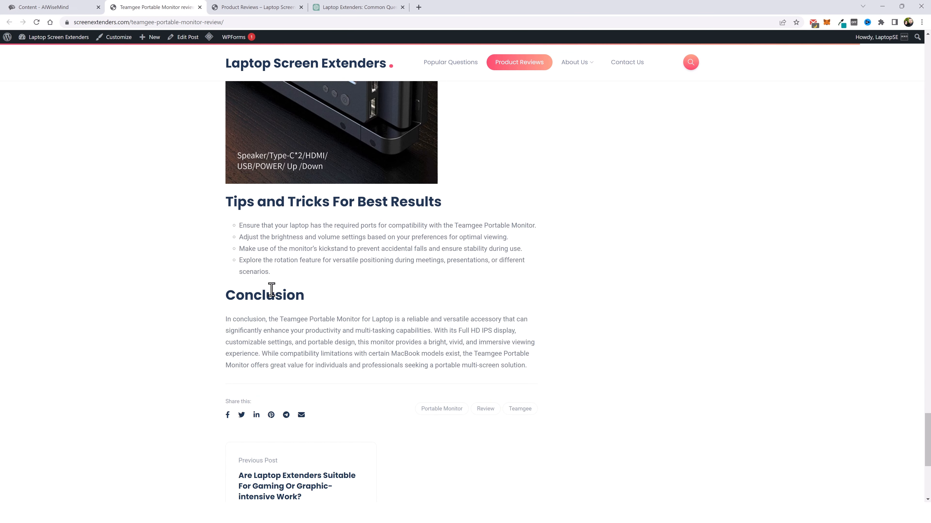
Return from the Teamgee review to the Laptop Screen Extenders homepage to view the published posts.
scroll(414, 328, up, 1)
scroll(414, 329, up, 20)
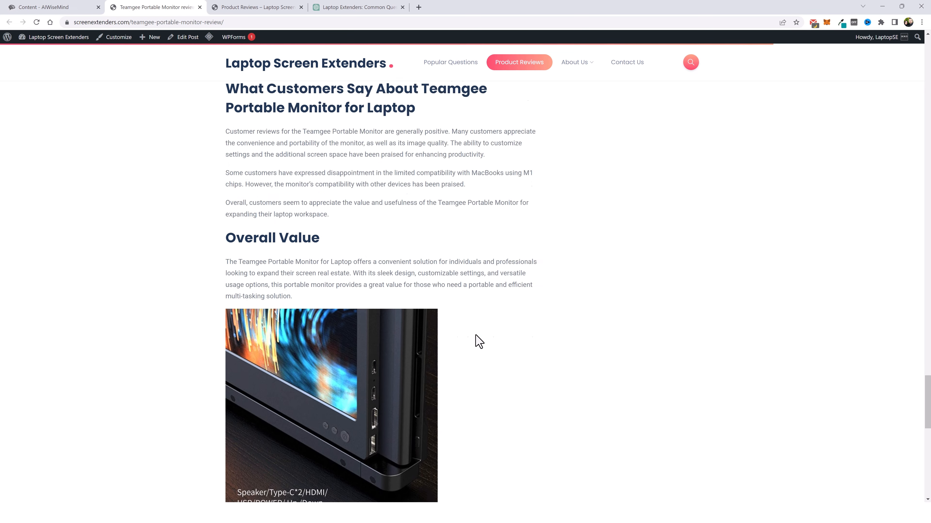
scroll(470, 325, up, 15)
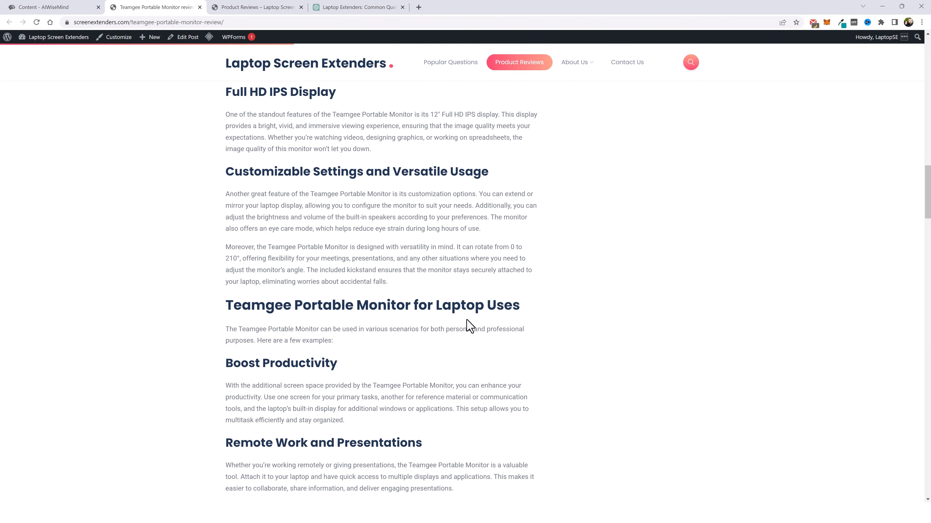
scroll(465, 325, up, 10)
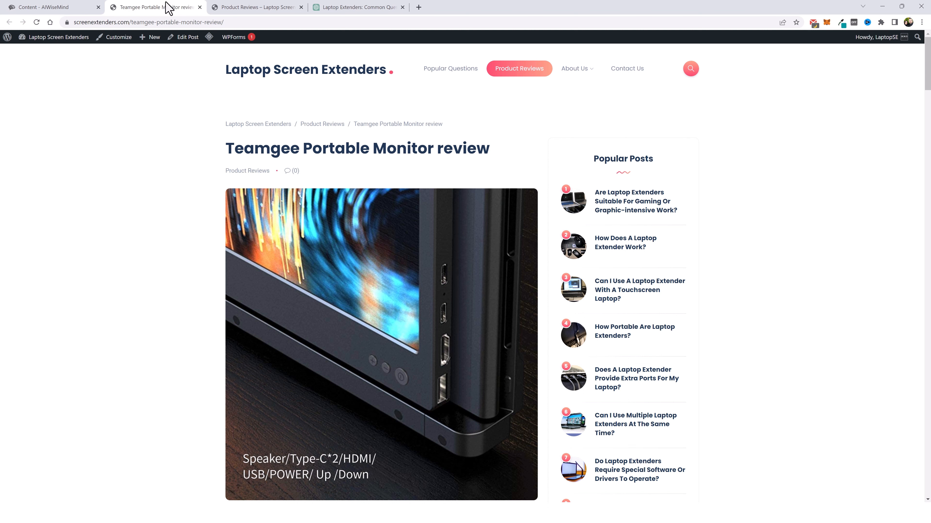
click(289, 71)
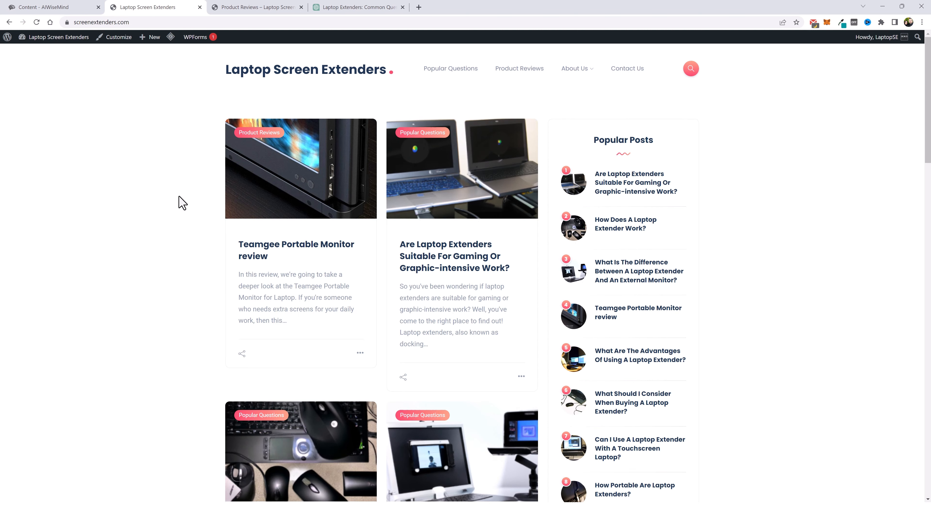